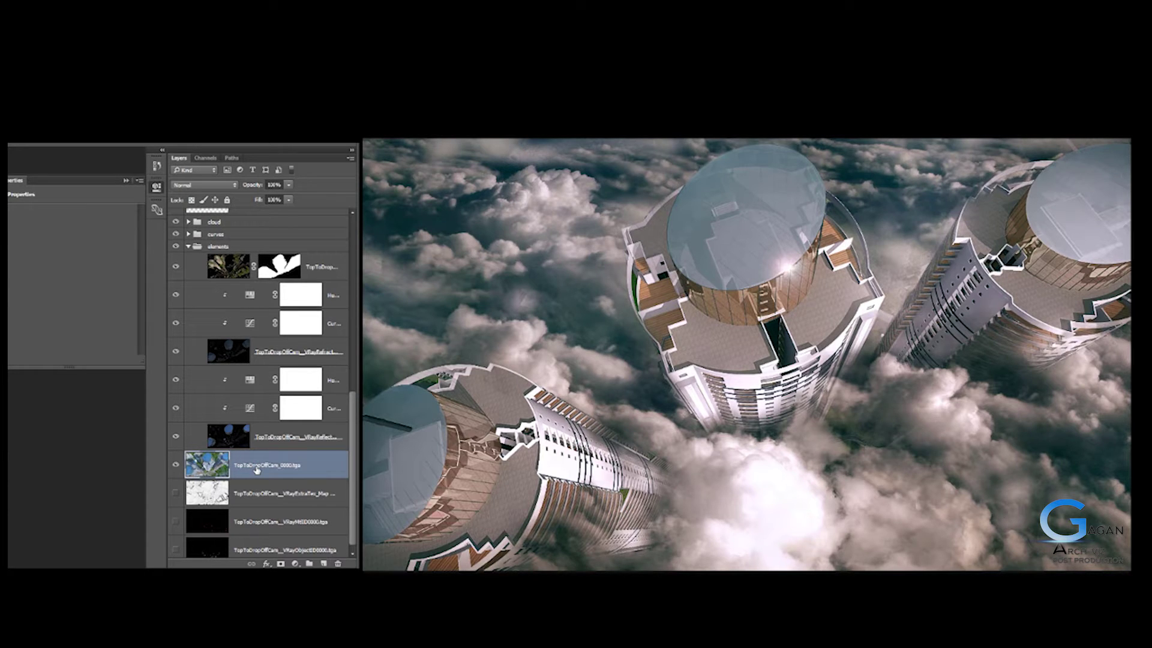
Step: Review the base render layer and the reflection and refraction passes above it in the elements group
alt+click(177, 465)
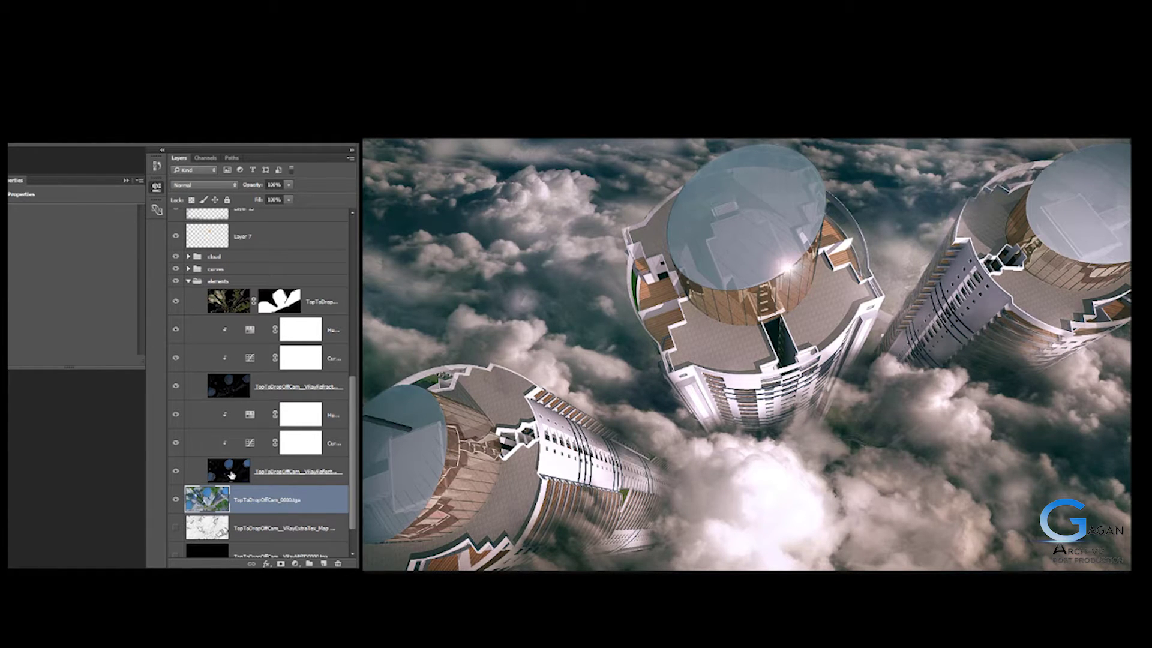
scroll(248, 466, down, 2)
scroll(251, 445, up, 3)
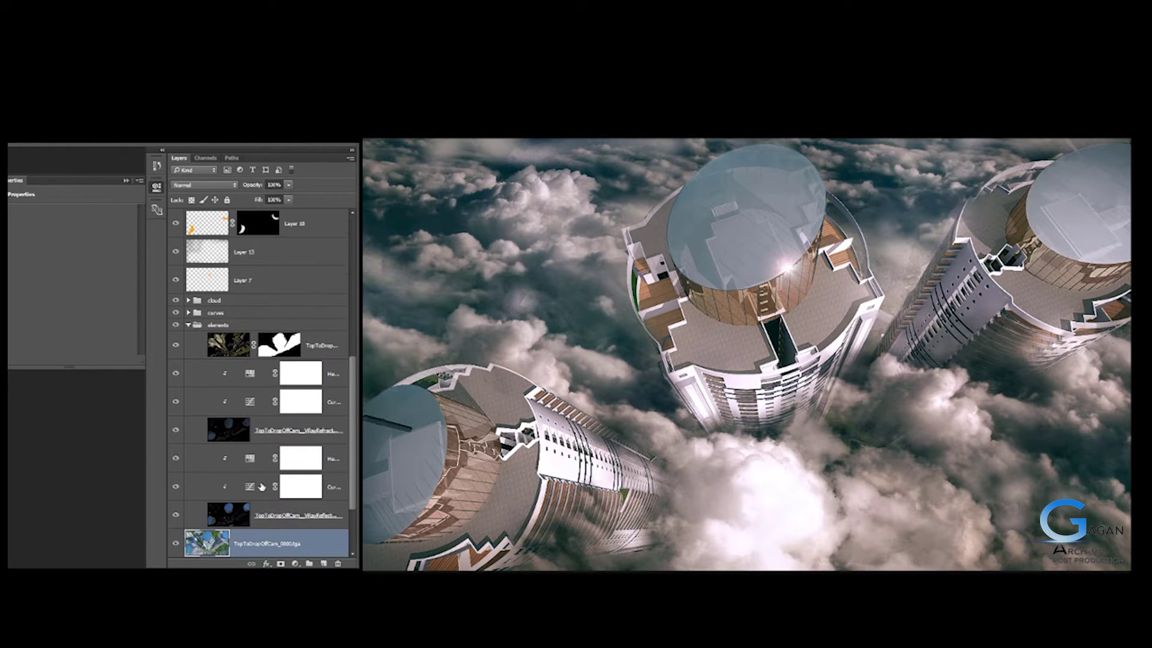
click(267, 504)
scroll(267, 504, down, 3)
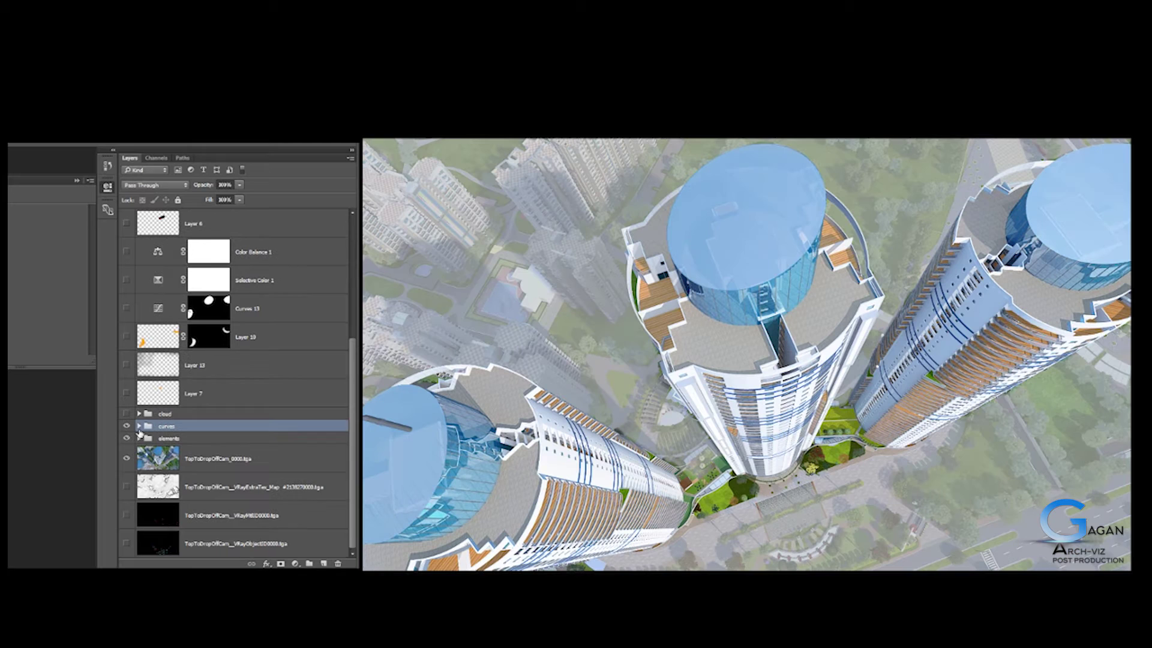
Step: Expand the curves group and inspect the Curves 2 adjustment and its layer mask
click(139, 426)
scroll(240, 285, down, 2)
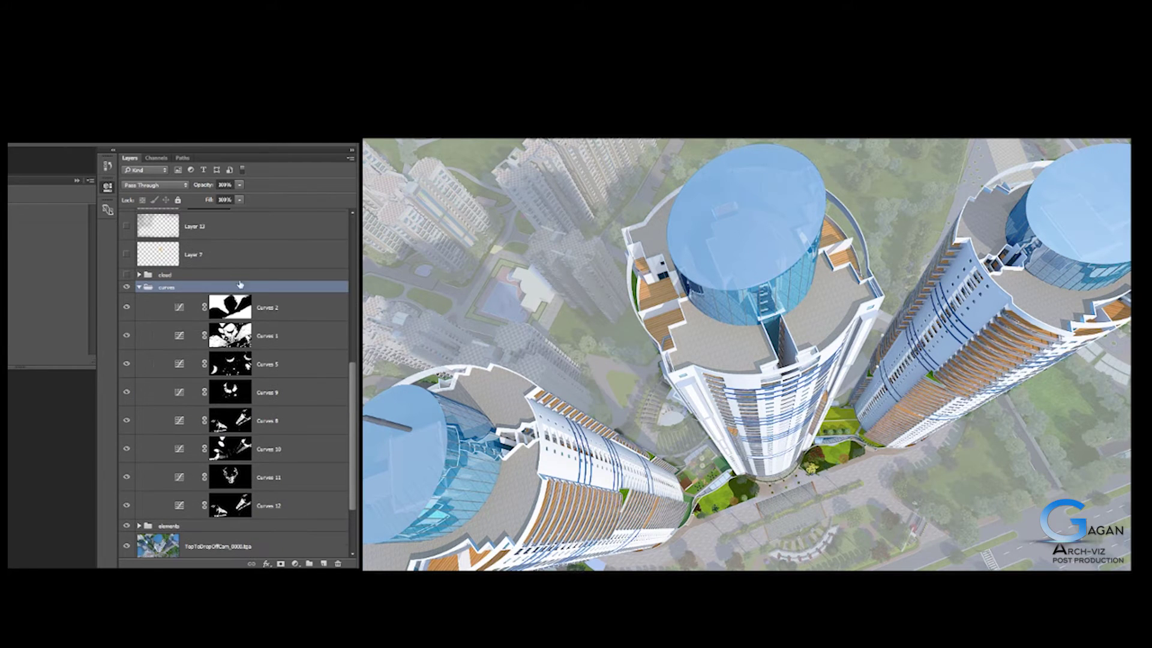
click(281, 320)
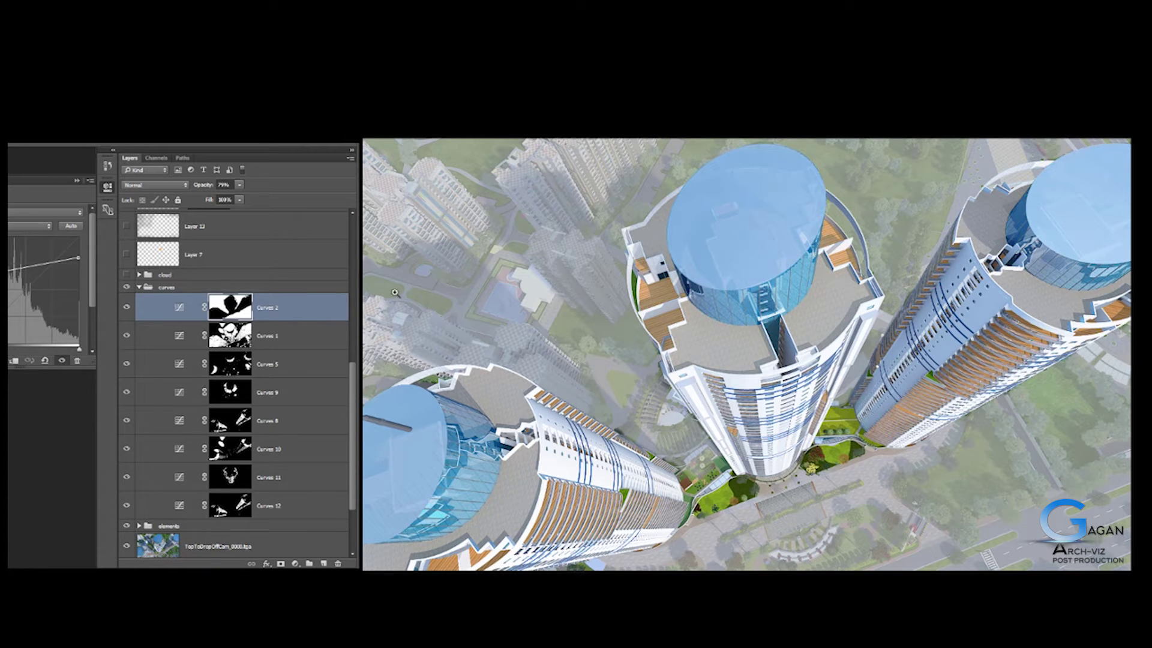
click(237, 306)
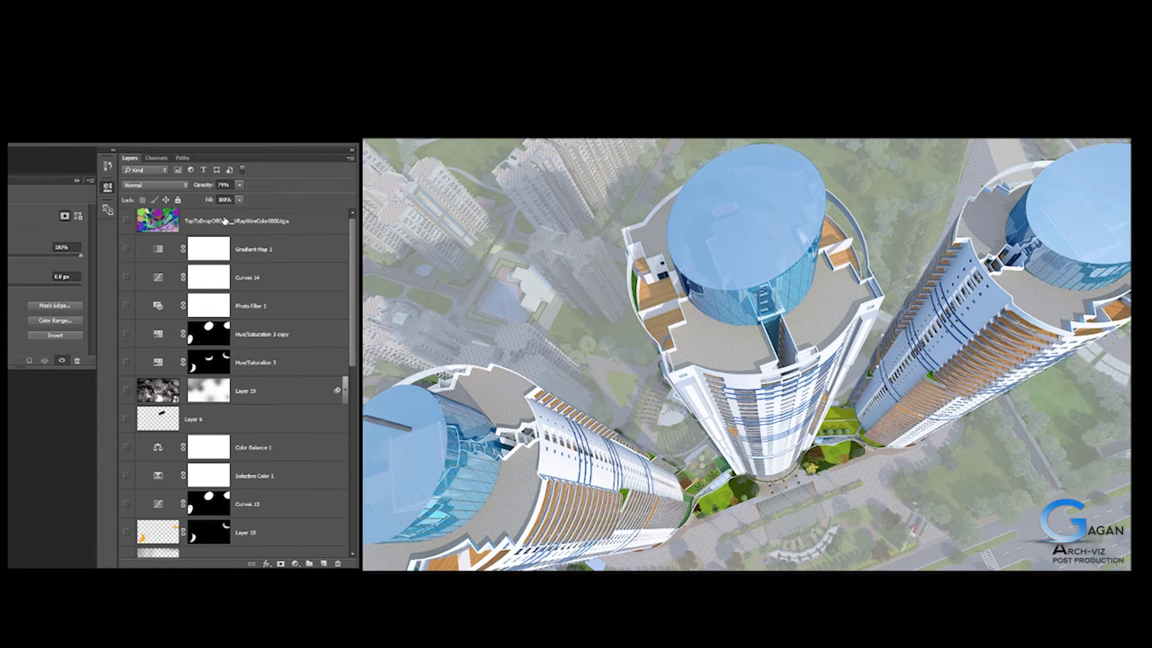
Step: Display the VRayWireColor pass, select the towers' colour regions on it, and hide the pass again
click(224, 223)
click(127, 223)
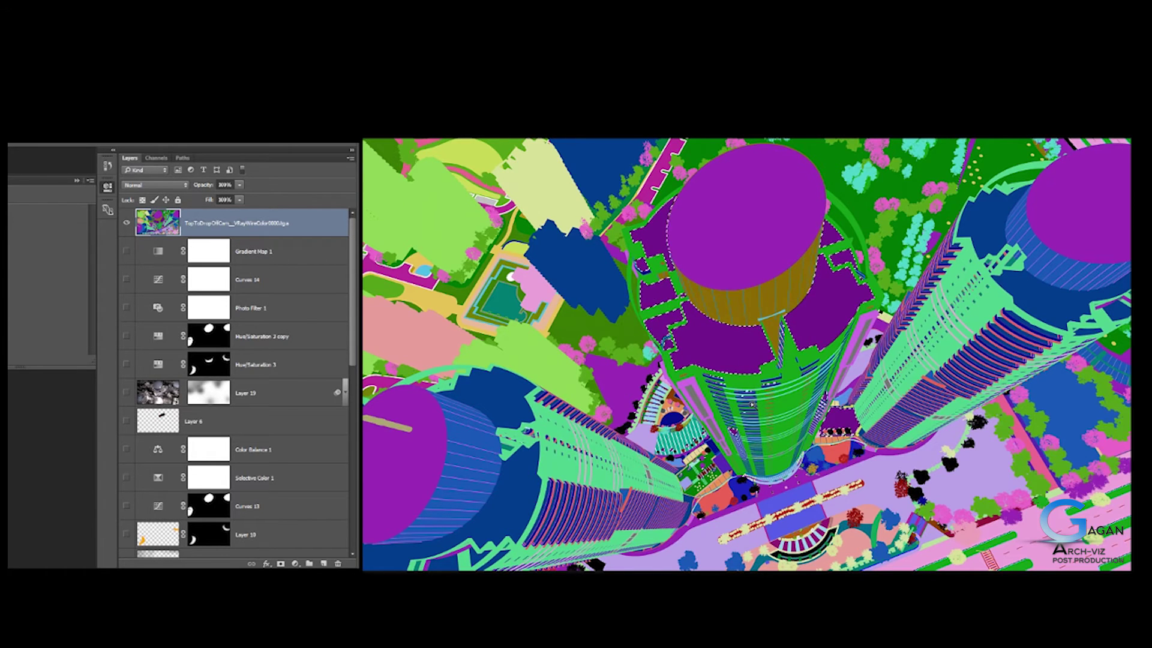
click(783, 373)
shift+click(796, 411)
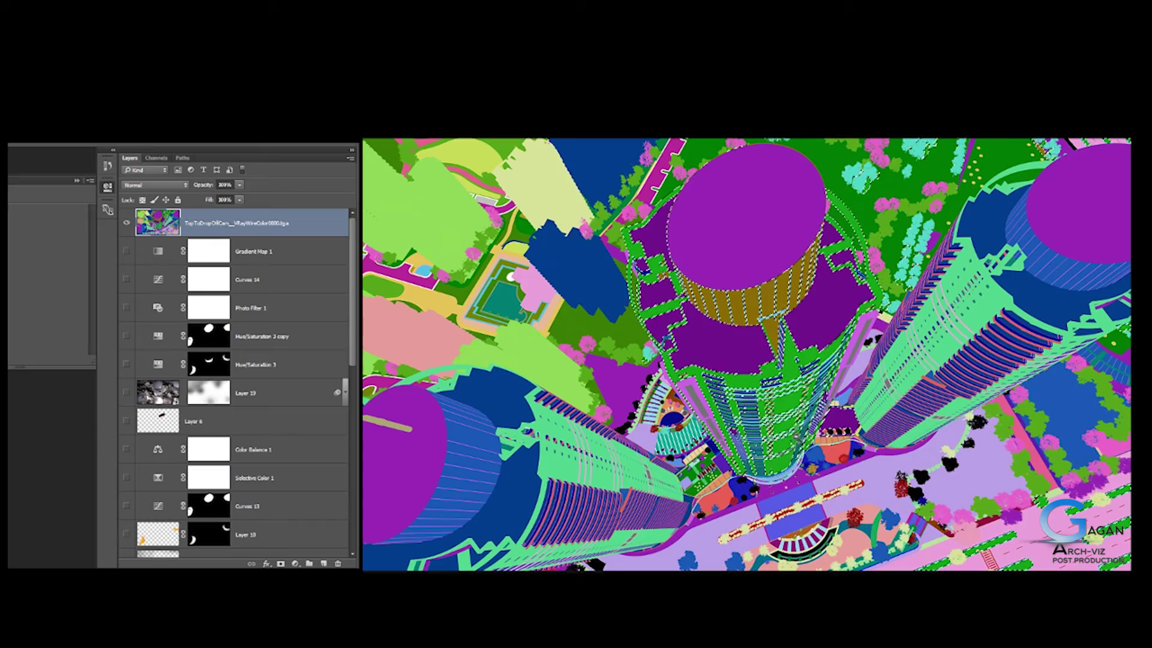
shift+click(635, 462)
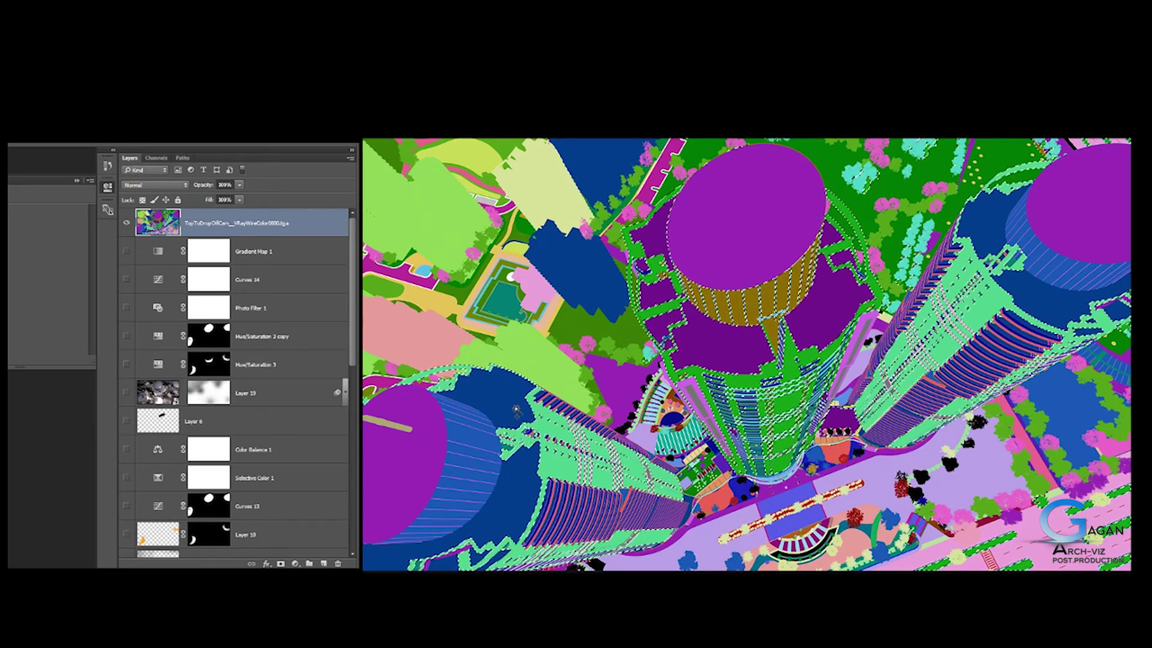
shift+click(557, 243)
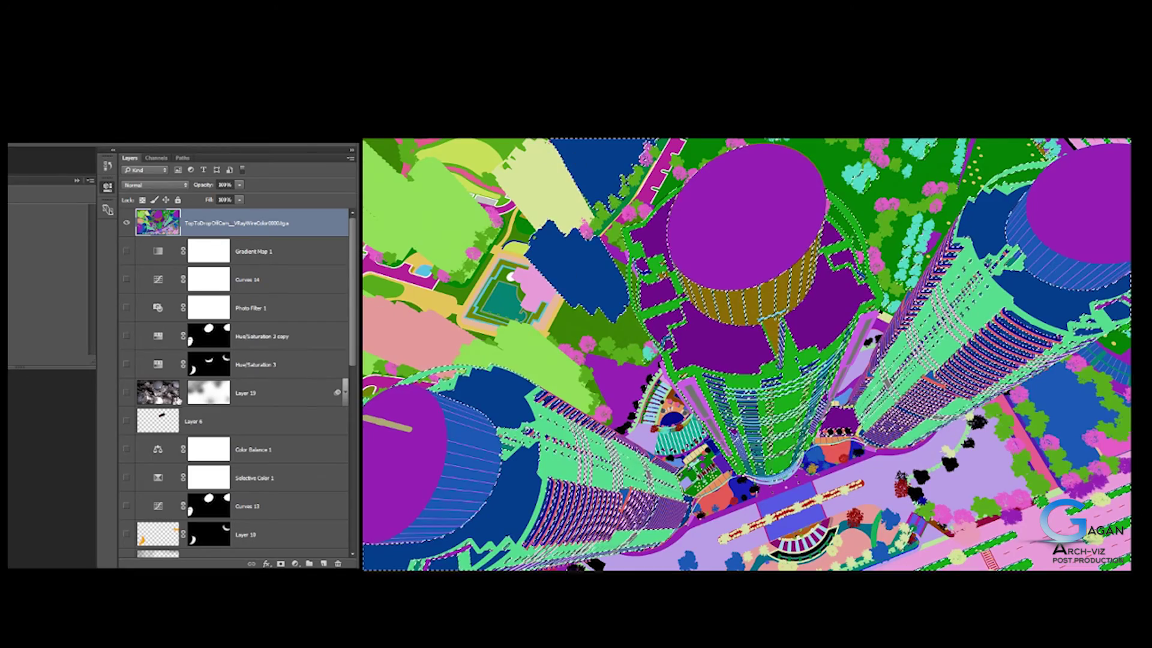
click(125, 224)
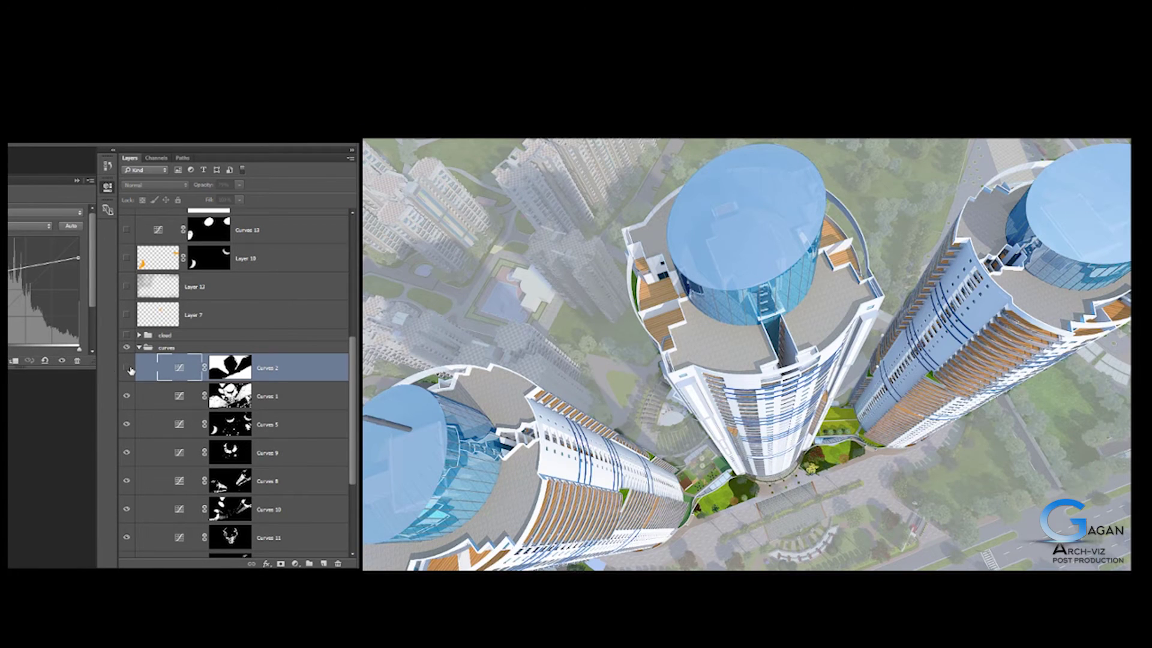
click(126, 367)
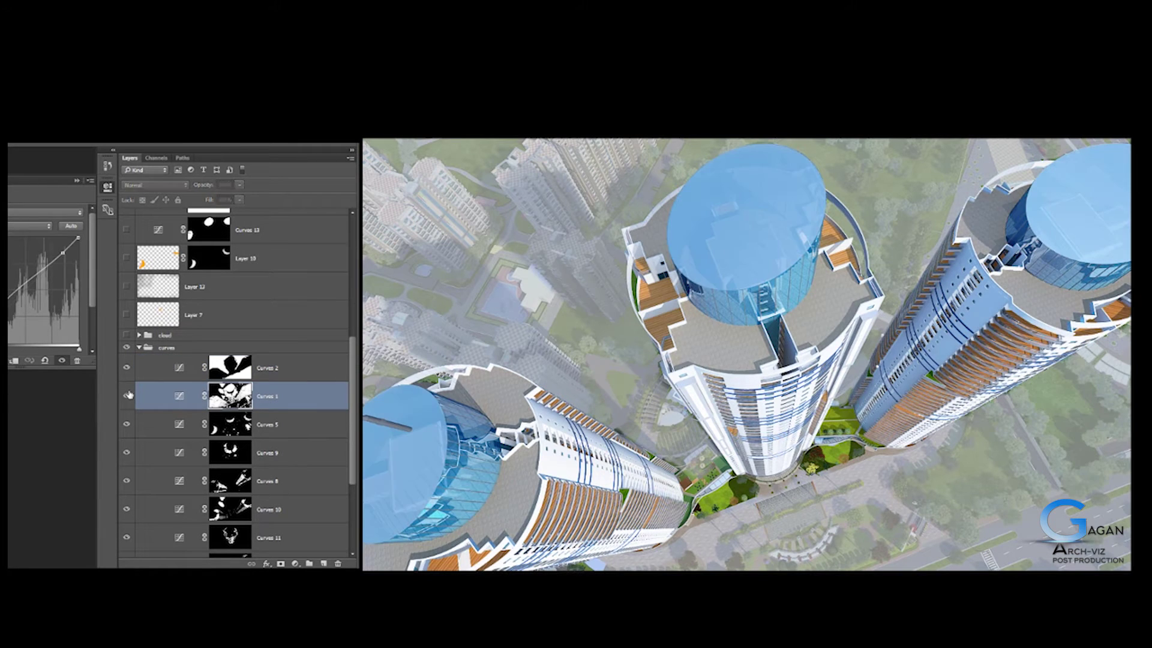
click(173, 424)
scroll(196, 415, down, 3)
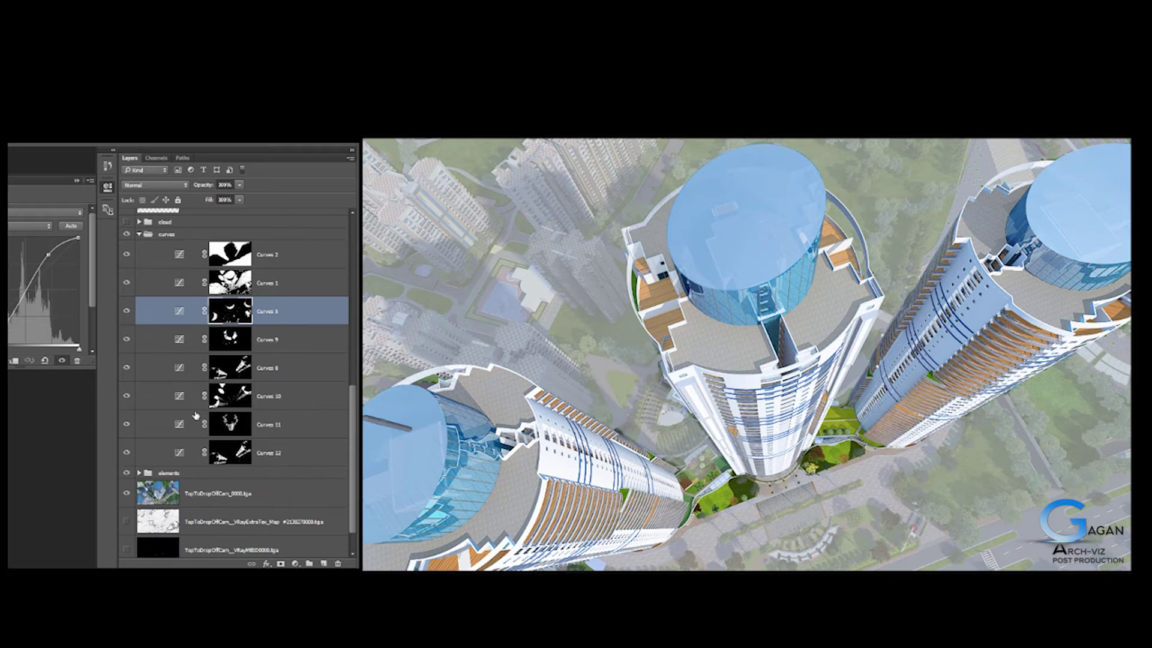
Step: Inspect Curves 10 and its mask, compare the image with and without it, and collapse the curves group
click(186, 398)
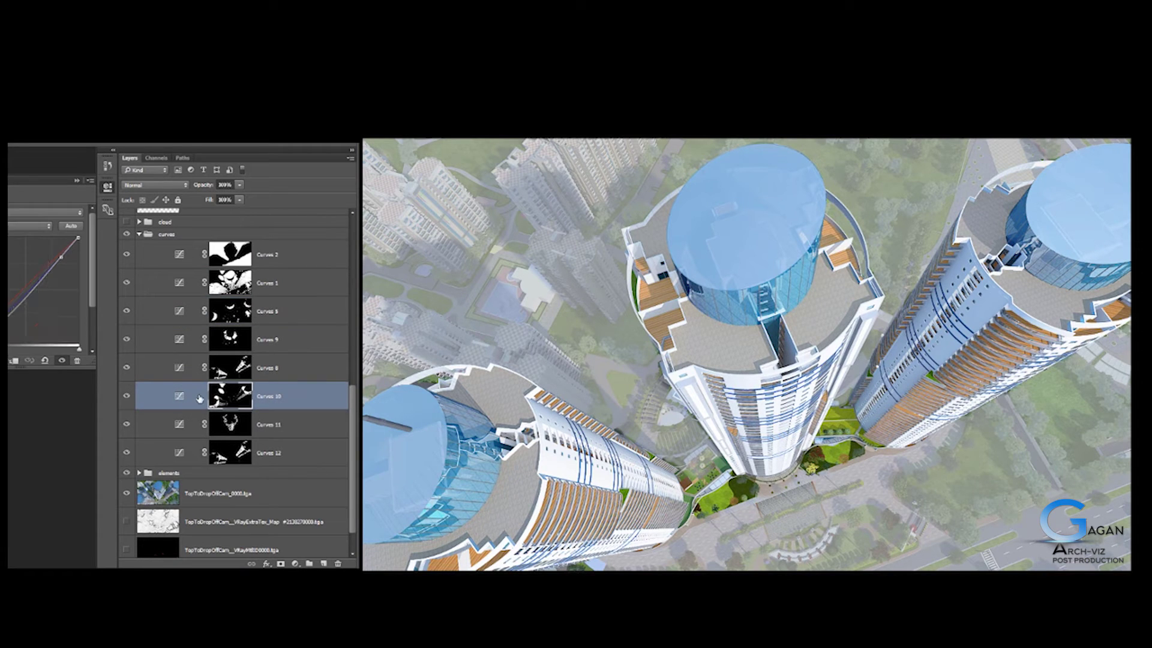
alt+click(233, 399)
alt+click(231, 398)
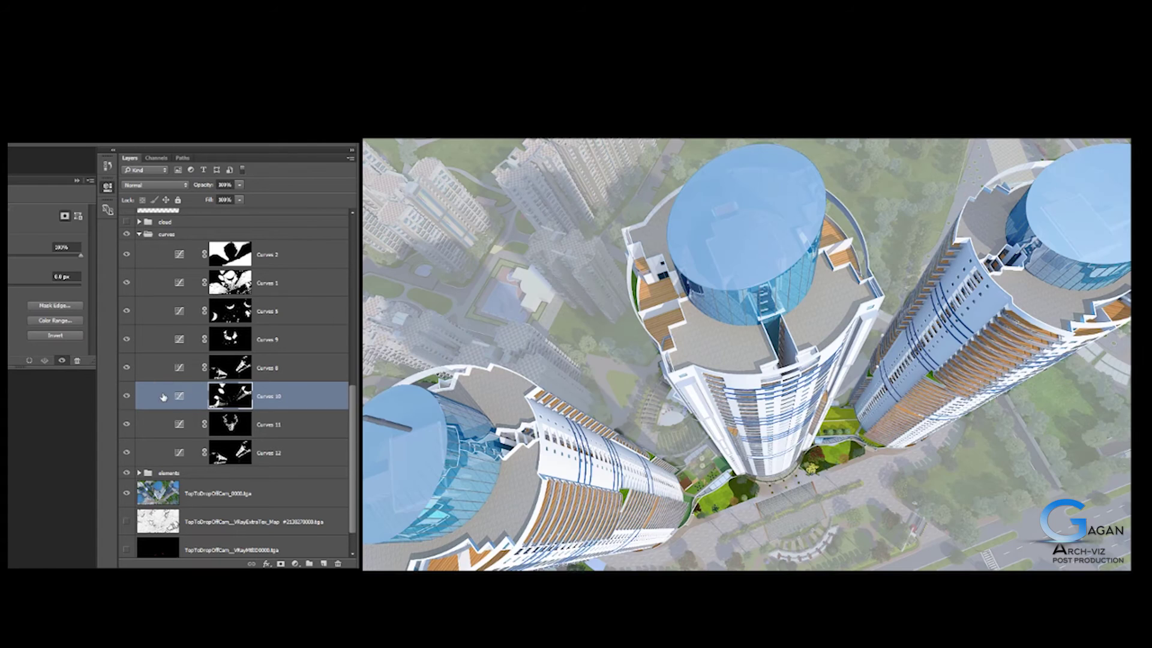
click(125, 395)
click(126, 395)
click(125, 394)
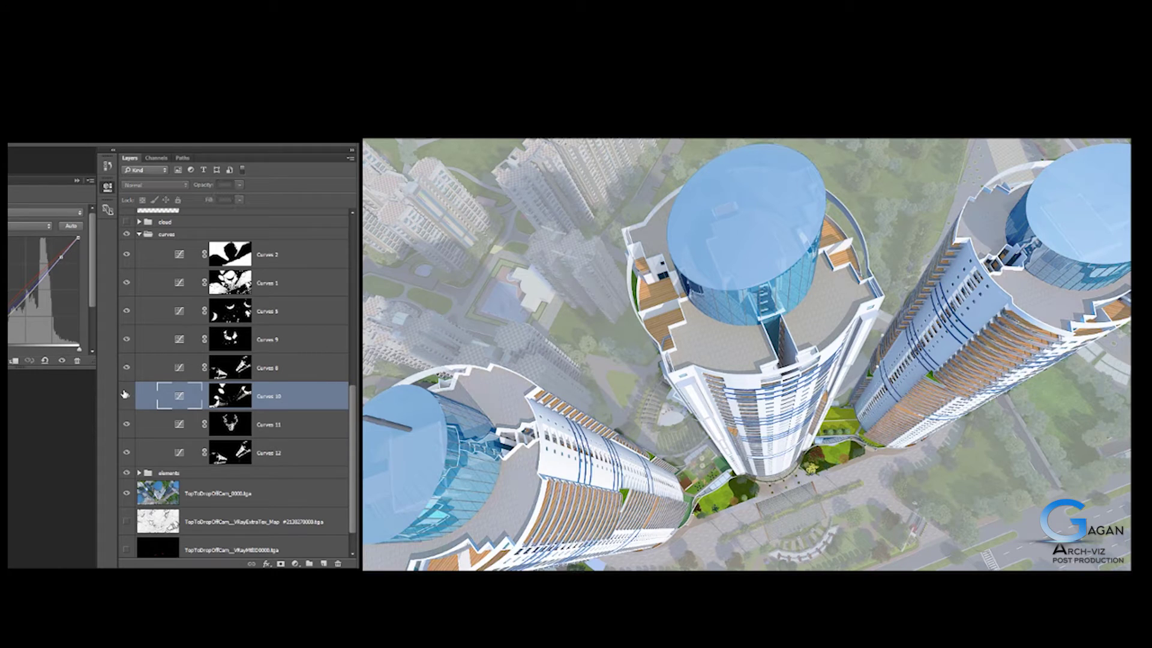
click(125, 394)
scroll(157, 360, up, 3)
click(139, 322)
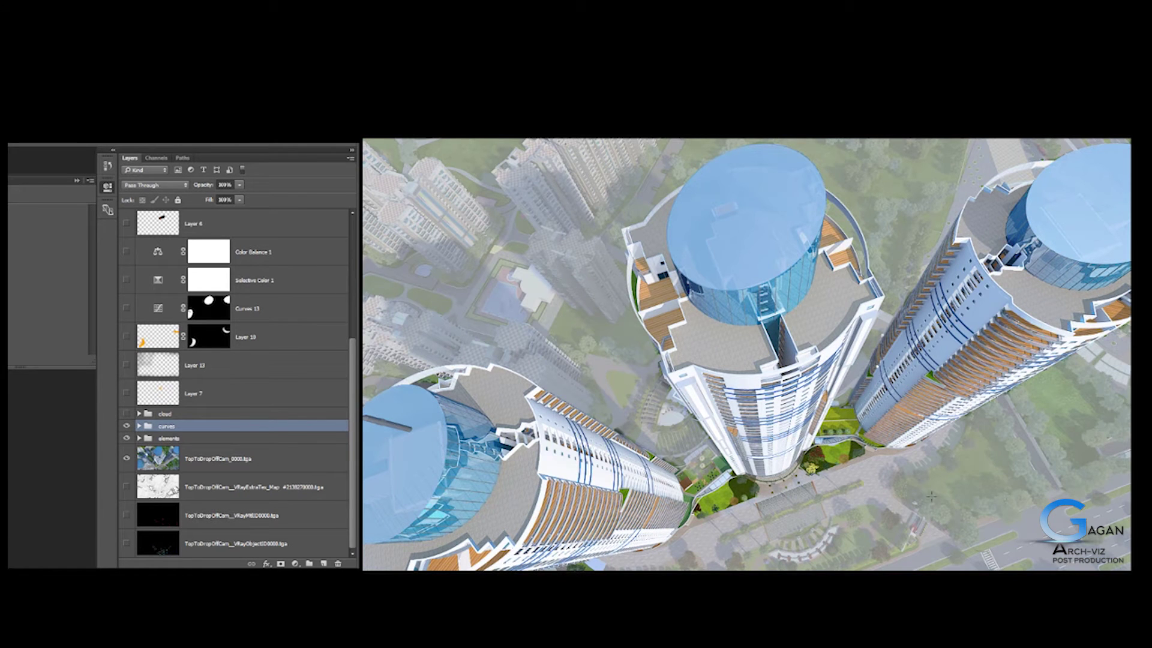
Step: Make the cloud group visible, compare the image with and without it, and expand the group
click(137, 413)
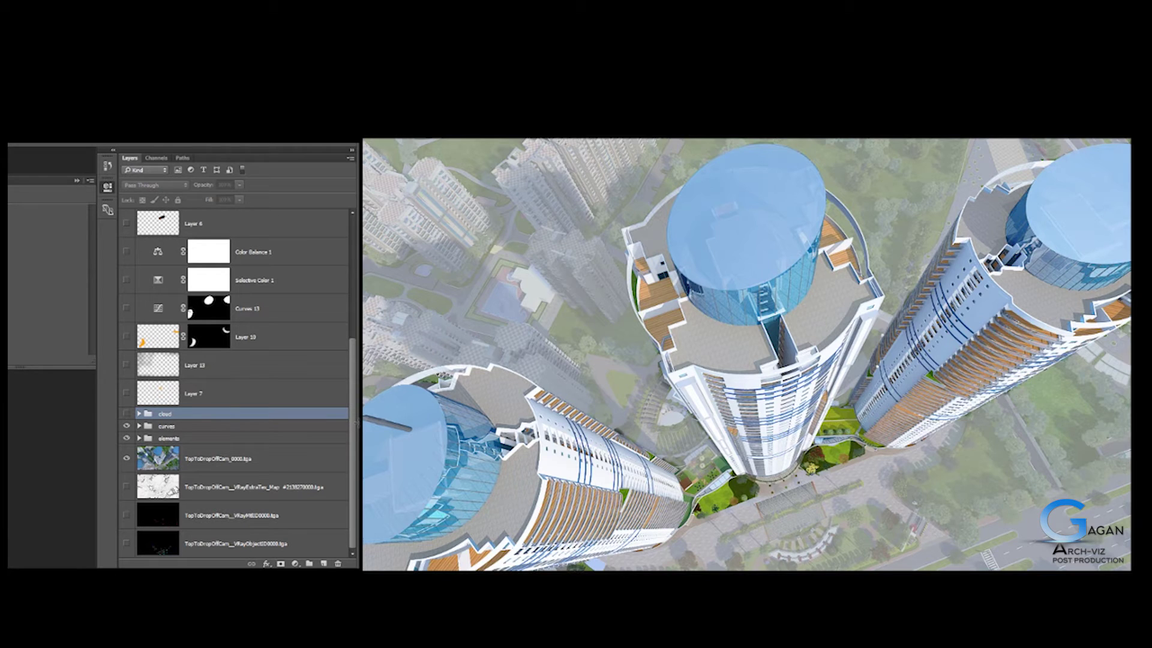
click(125, 414)
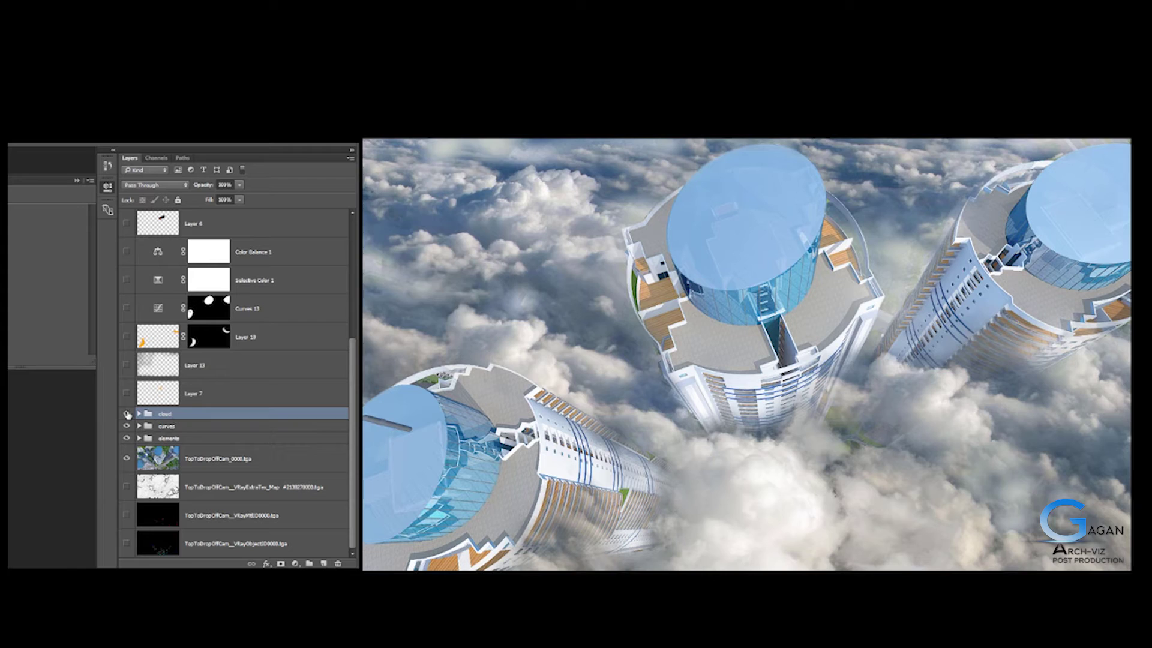
click(126, 414)
click(125, 414)
click(139, 414)
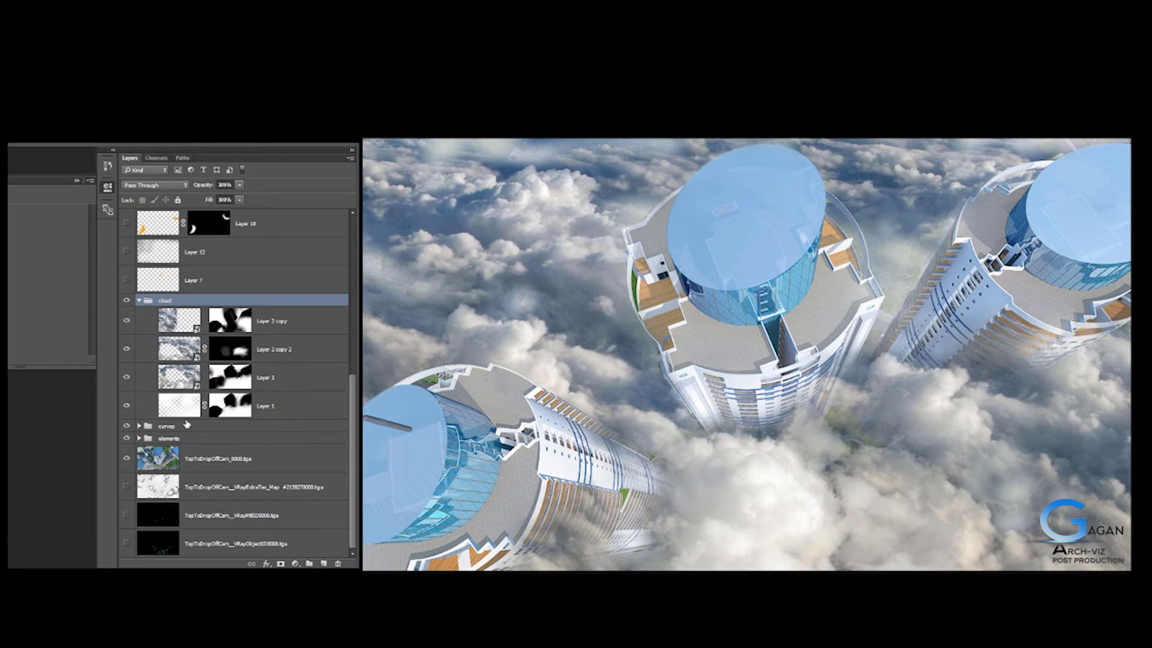
Step: Inspect Layer 2 copy in the cloud group and compare the image with and without Layer 2 copy 2
click(188, 319)
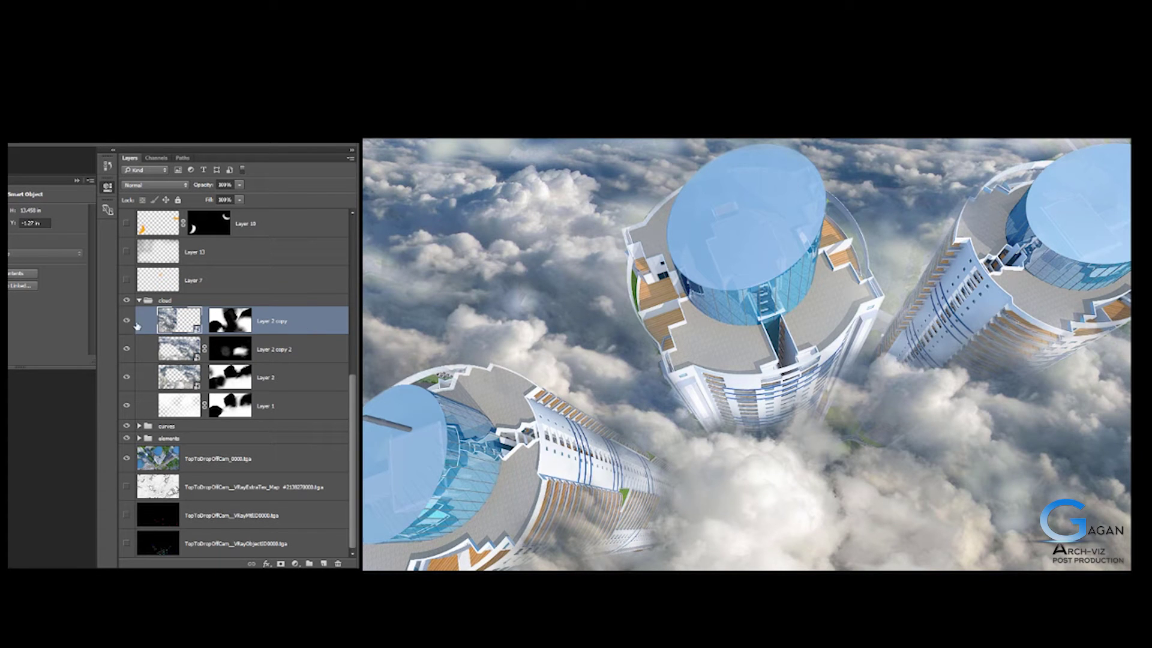
click(171, 347)
alt+click(127, 349)
alt+click(126, 349)
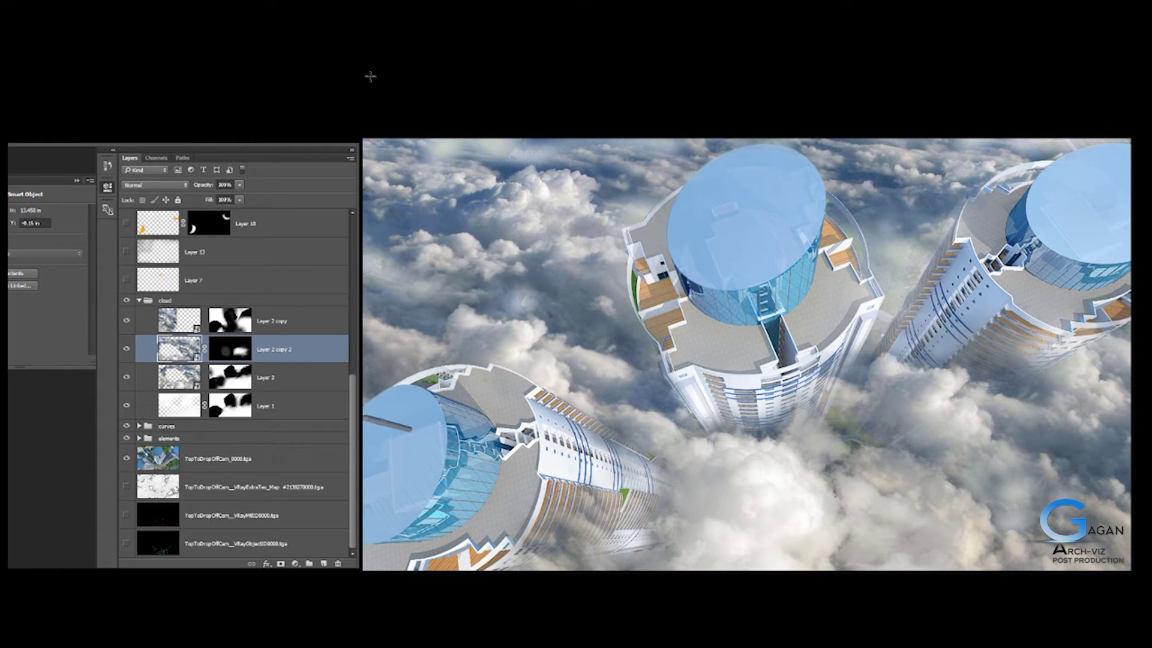
Step: Open the source cloud photo behind the cloud layers and examine it up close
scroll(264, 345, up, 2)
scroll(256, 393, down, 2)
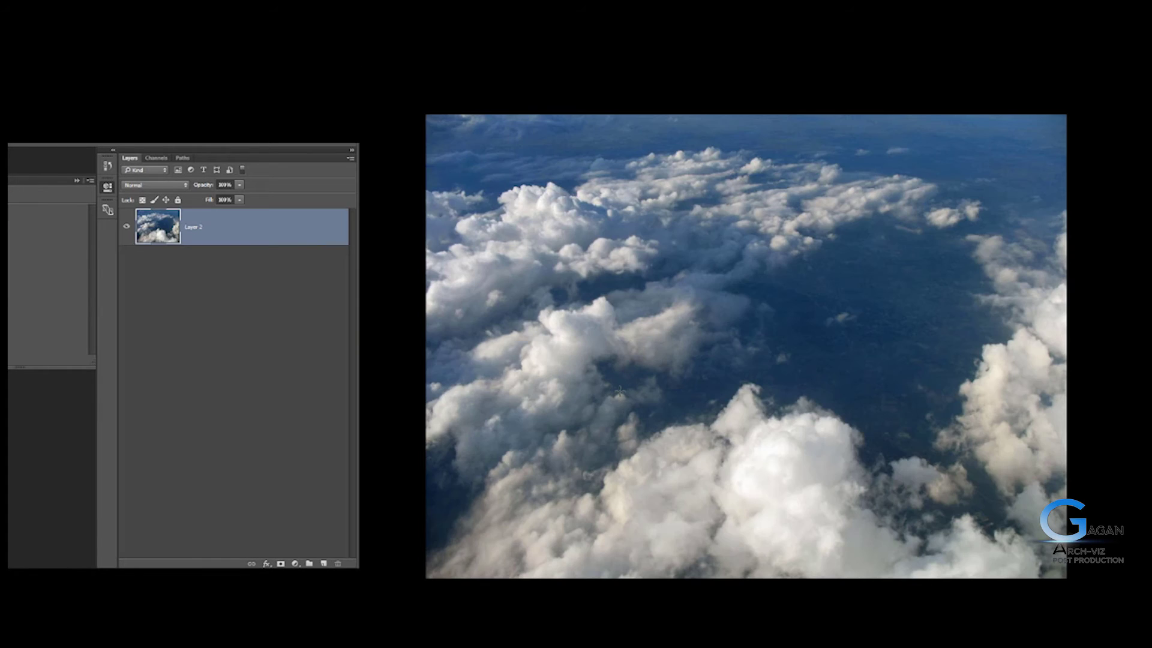
scroll(748, 422, up, 2)
drag(835, 383, 802, 506)
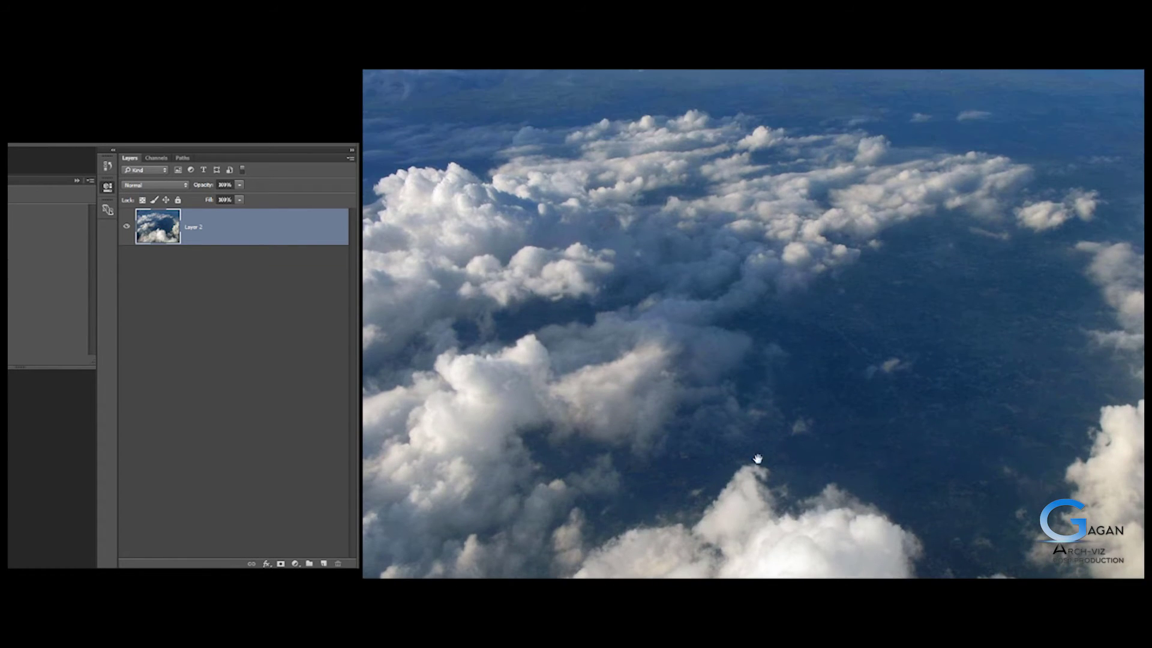
scroll(782, 442, down, 2)
scroll(782, 442, down, 2)
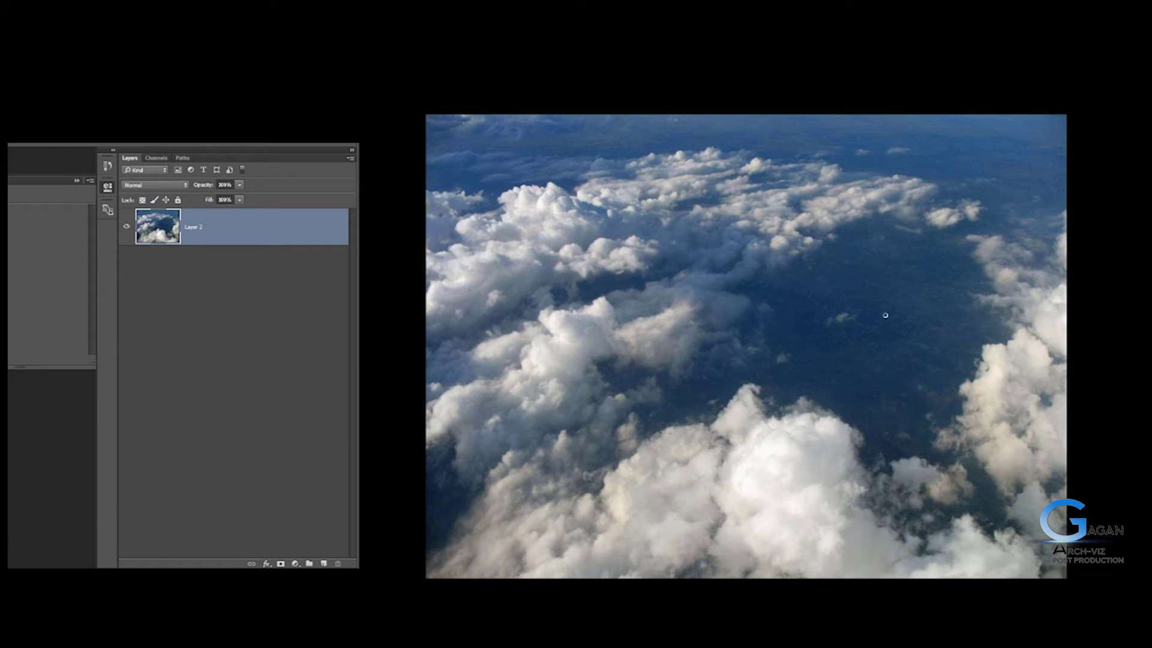
Step: Erase the dark blue gap between the clouds and the upper sky strip of the cloud photo with a large soft brush
key(])
key(])
key(])
key(])
key(])
key(])
key(])
key(])
key(])
key(])
mouse_move(858, 316)
mouse_down()
mouse_move(910, 324)
mouse_move(901, 306)
mouse_move(751, 360)
mouse_move(714, 343)
mouse_up()
drag(964, 193, 1008, 143)
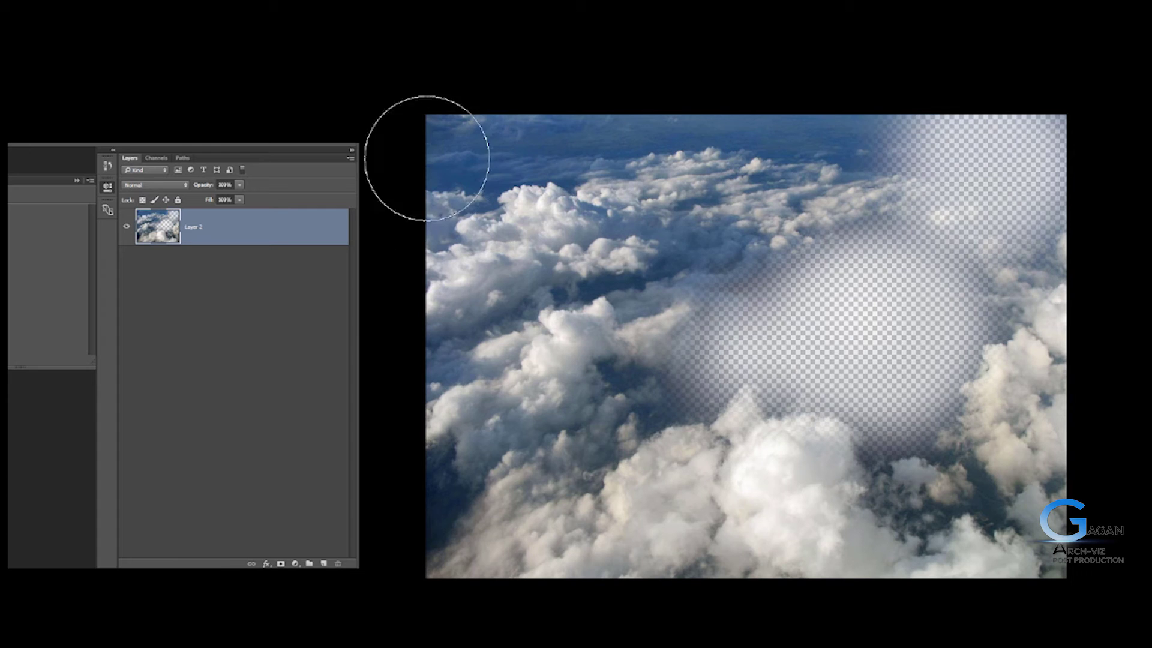
drag(427, 159, 888, 144)
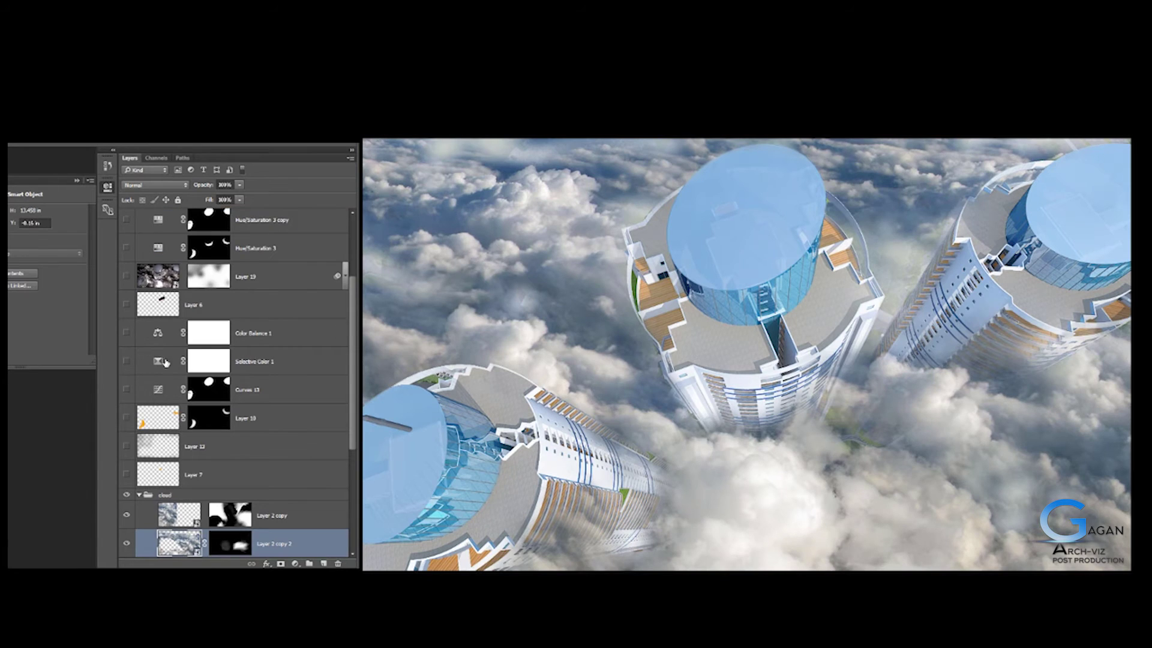
Step: Compare the clouds with and without Layer 1 in the main composite and collapse the cloud group
scroll(146, 447, down, 3)
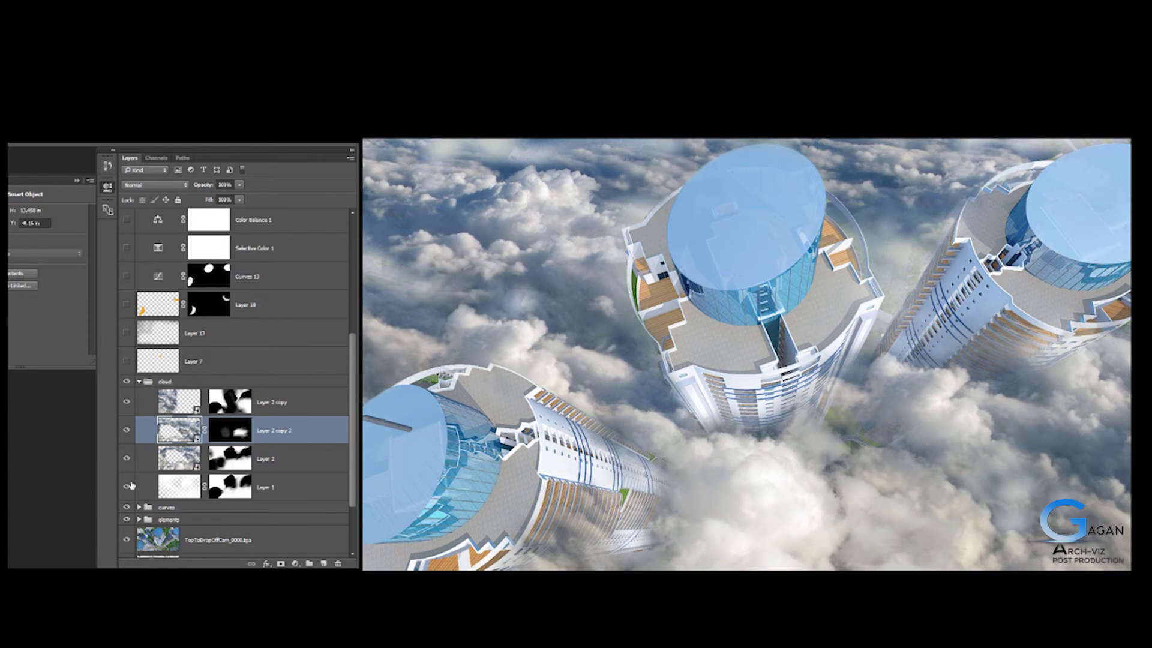
click(126, 486)
click(126, 486)
scroll(153, 407, up, 2)
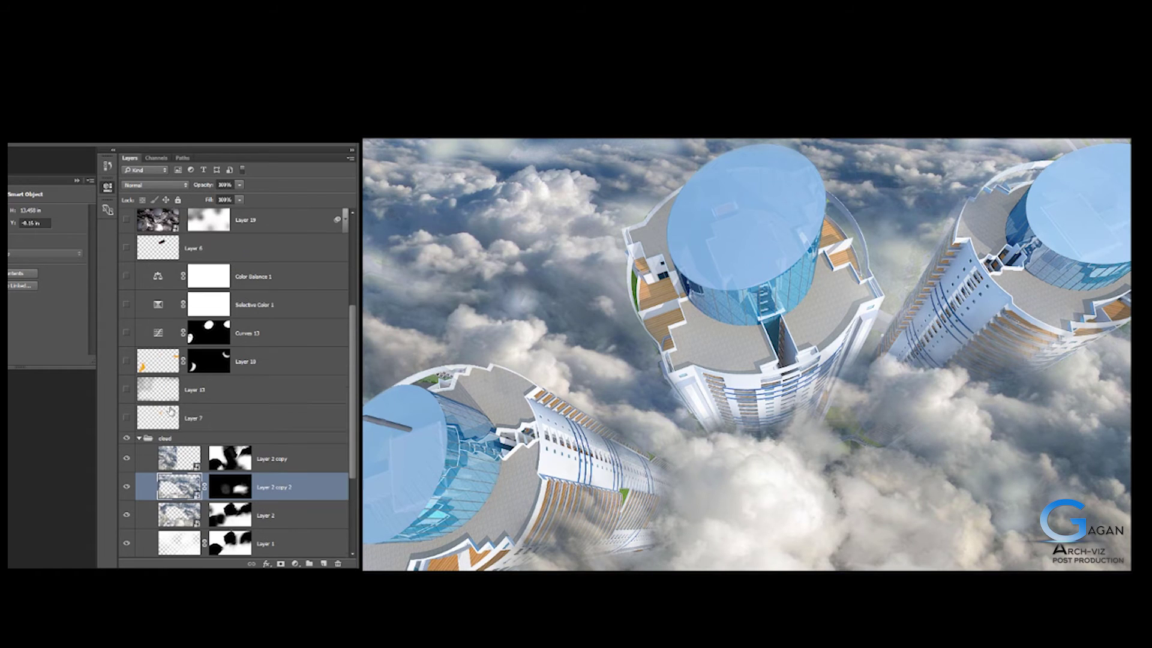
click(159, 456)
click(139, 439)
Step: Make the Soft Light Layer 7 above the cloud group visible, comparing the image with and without it
click(165, 421)
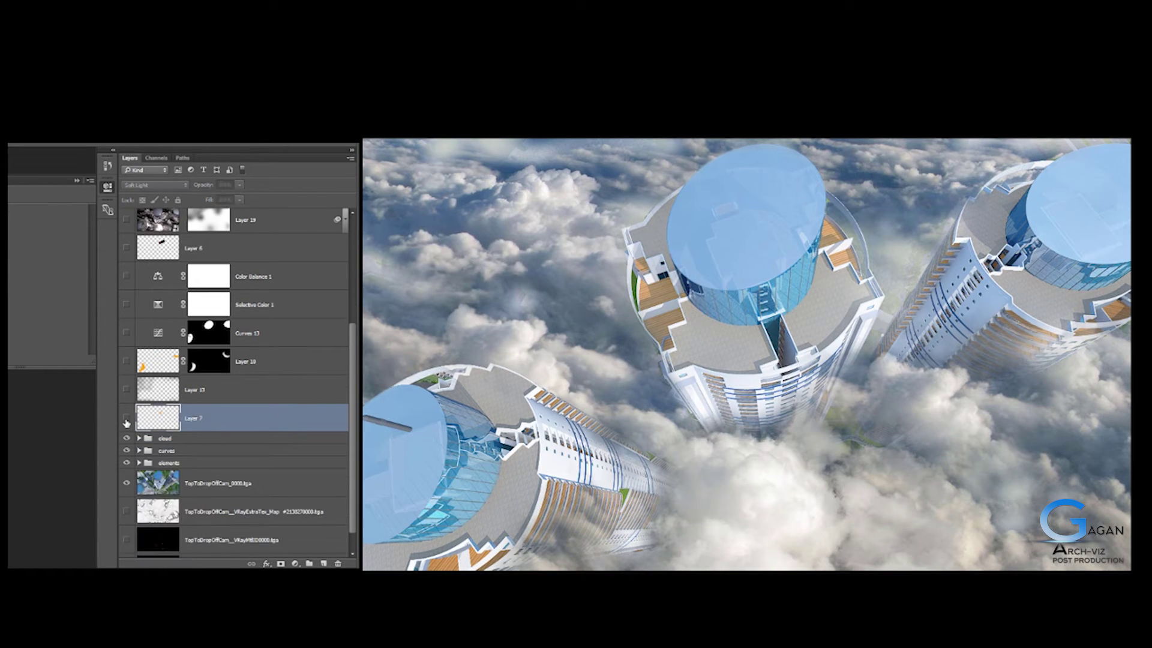
click(127, 418)
click(126, 419)
click(126, 419)
click(126, 419)
click(126, 418)
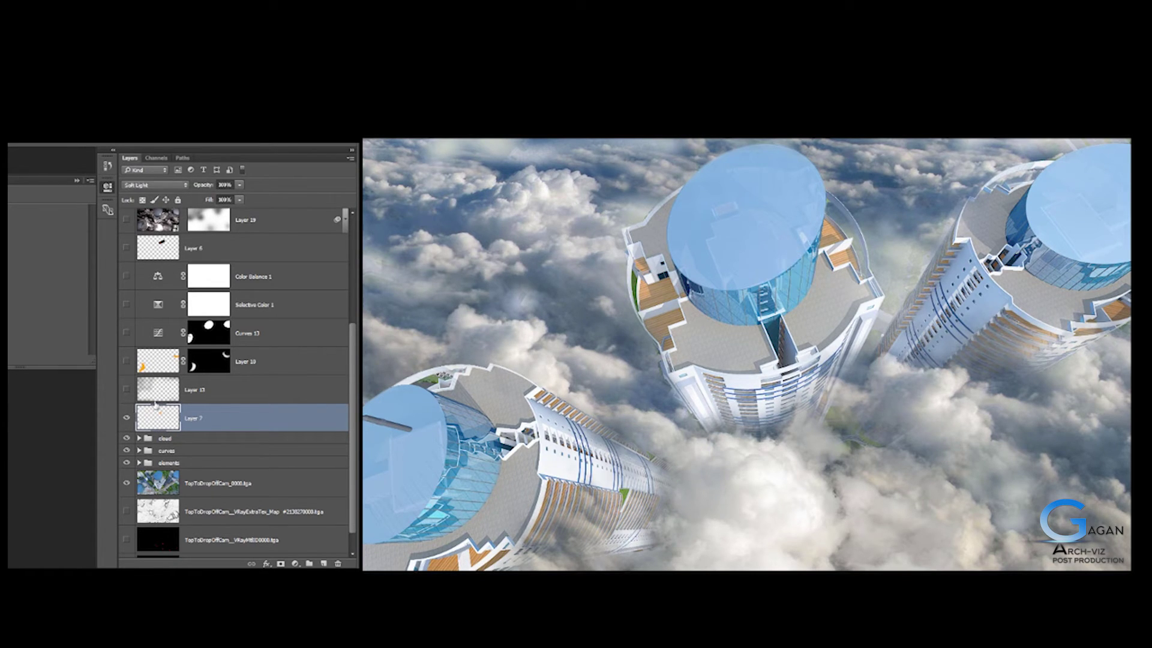
Step: Make Layer 13 and the masked orange layer above it visible, comparing the image with and without them
click(157, 390)
click(125, 391)
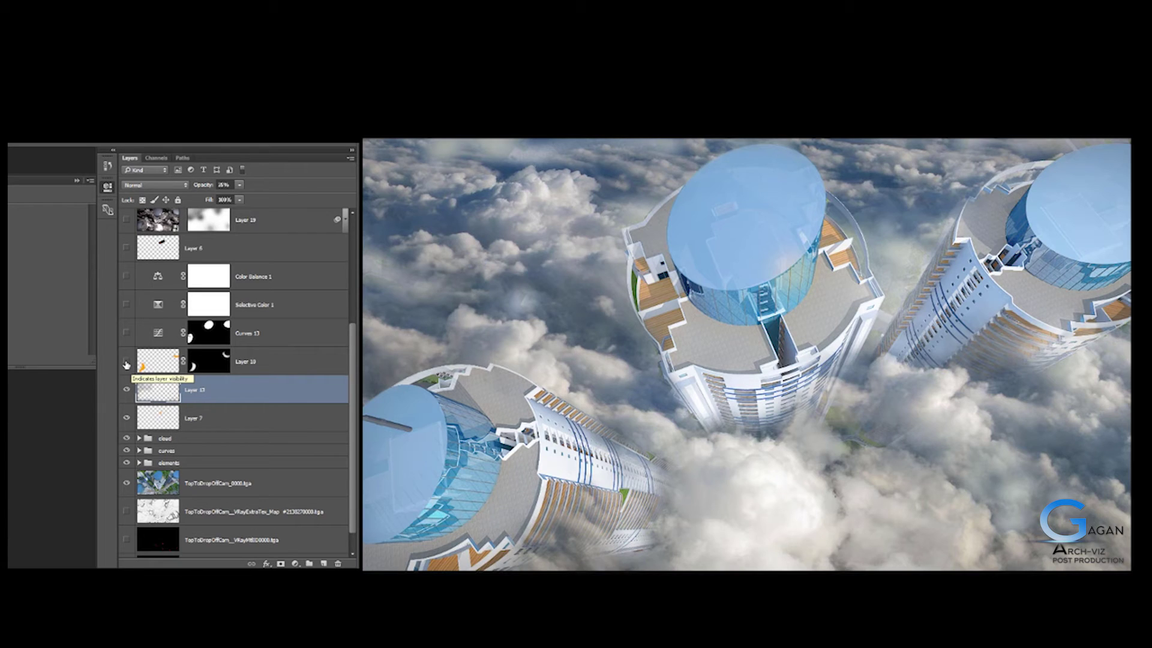
click(125, 361)
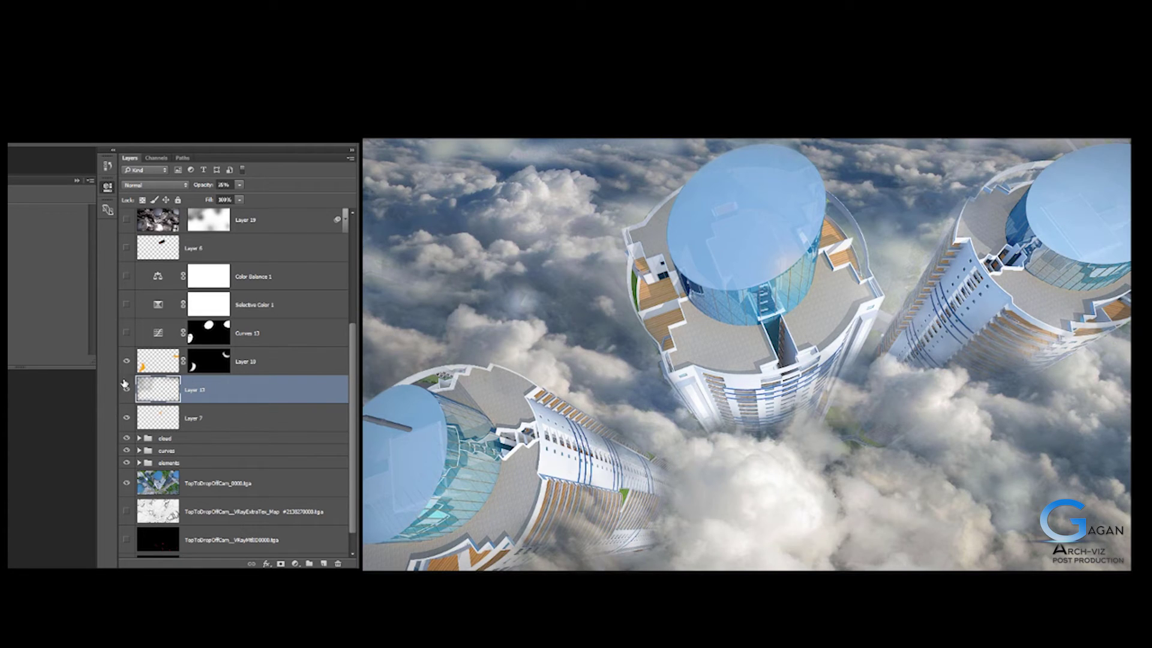
click(126, 388)
click(126, 362)
click(125, 362)
Step: Make the masked Curves 13 adjustment visible, comparing the image with and without it
click(155, 336)
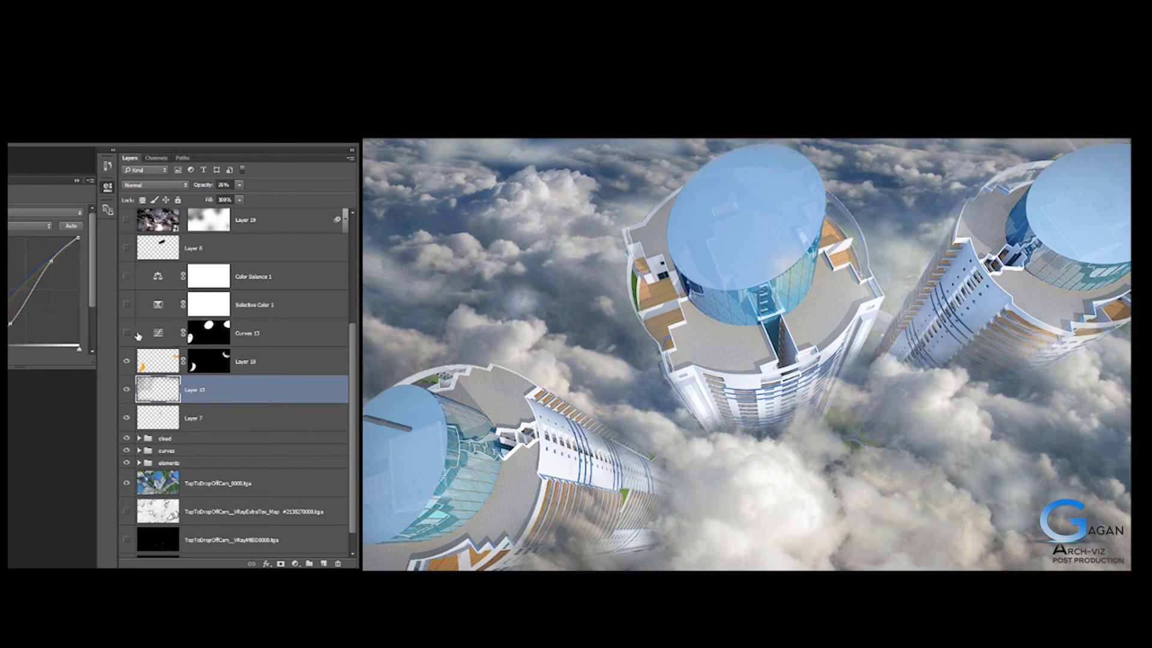
click(126, 333)
click(126, 333)
click(126, 332)
click(126, 333)
click(126, 333)
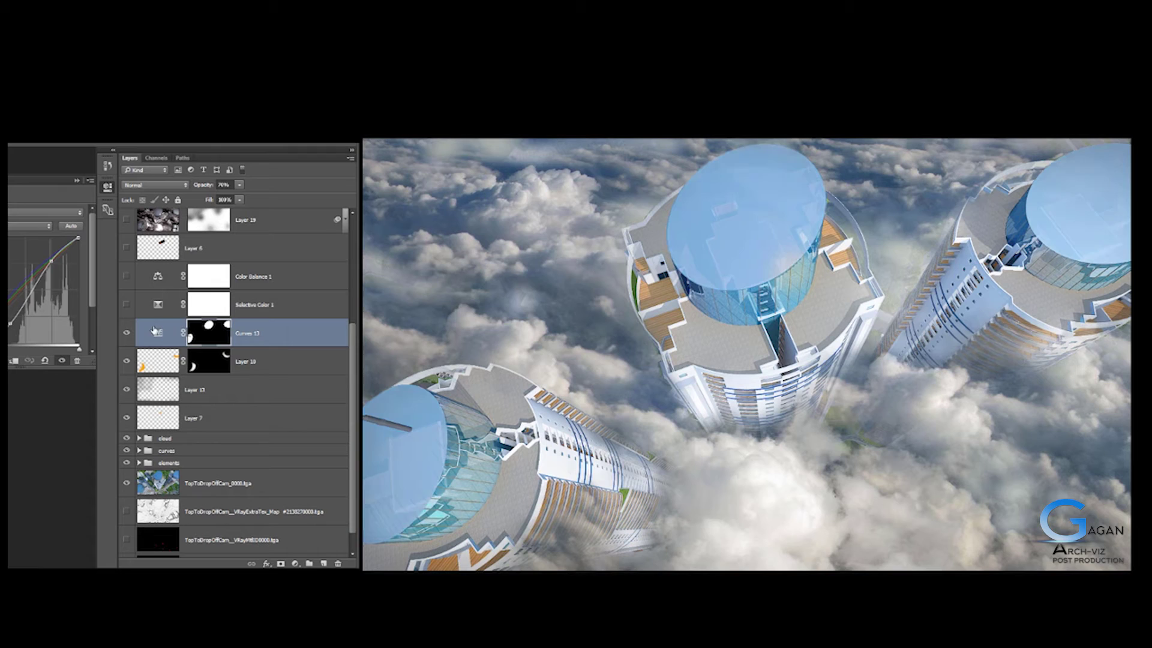
Step: Make the Selective Color 1 adjustment above Curves 13 visible, comparing the image with and without it
scroll(153, 324, up, 1)
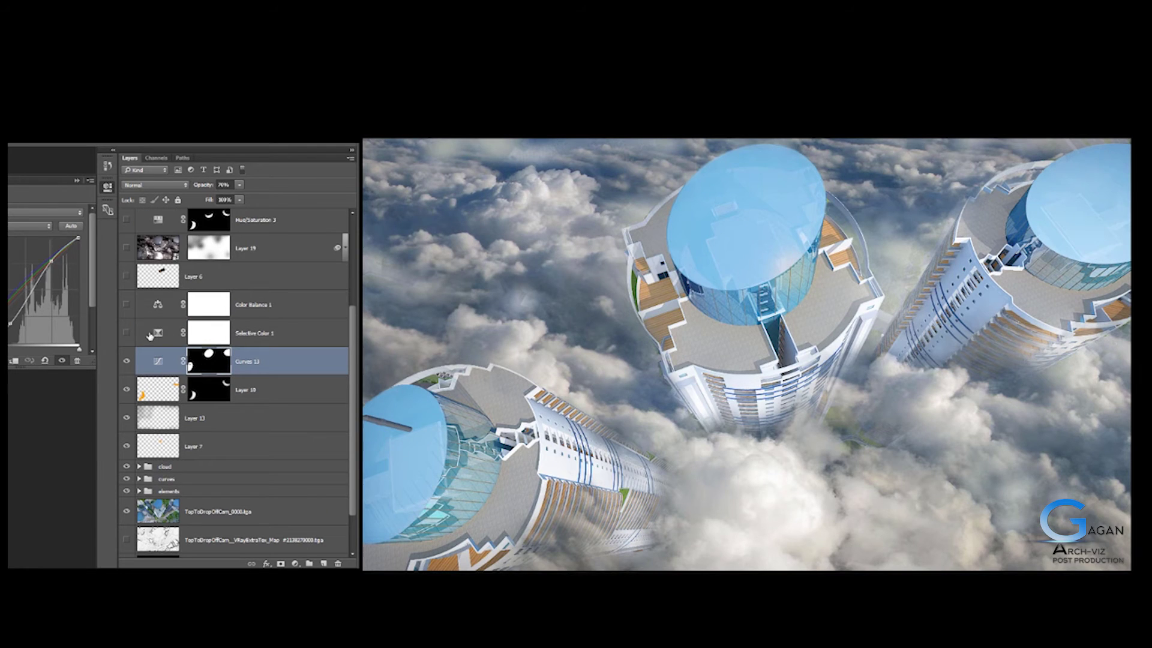
click(150, 335)
click(129, 334)
click(129, 335)
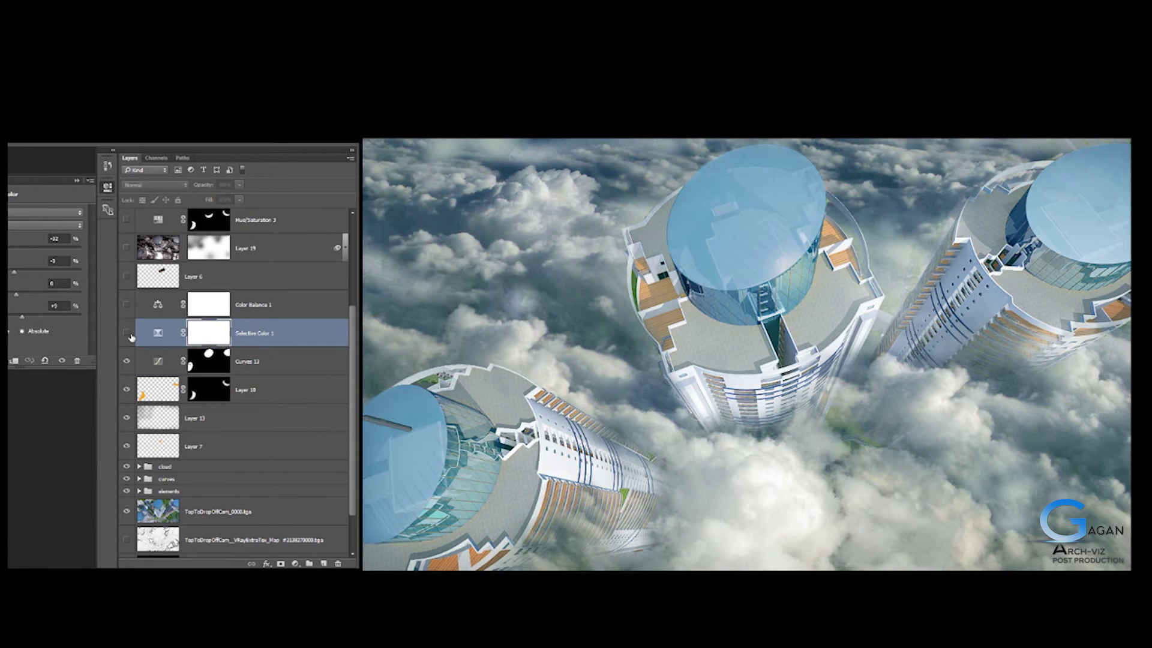
click(126, 333)
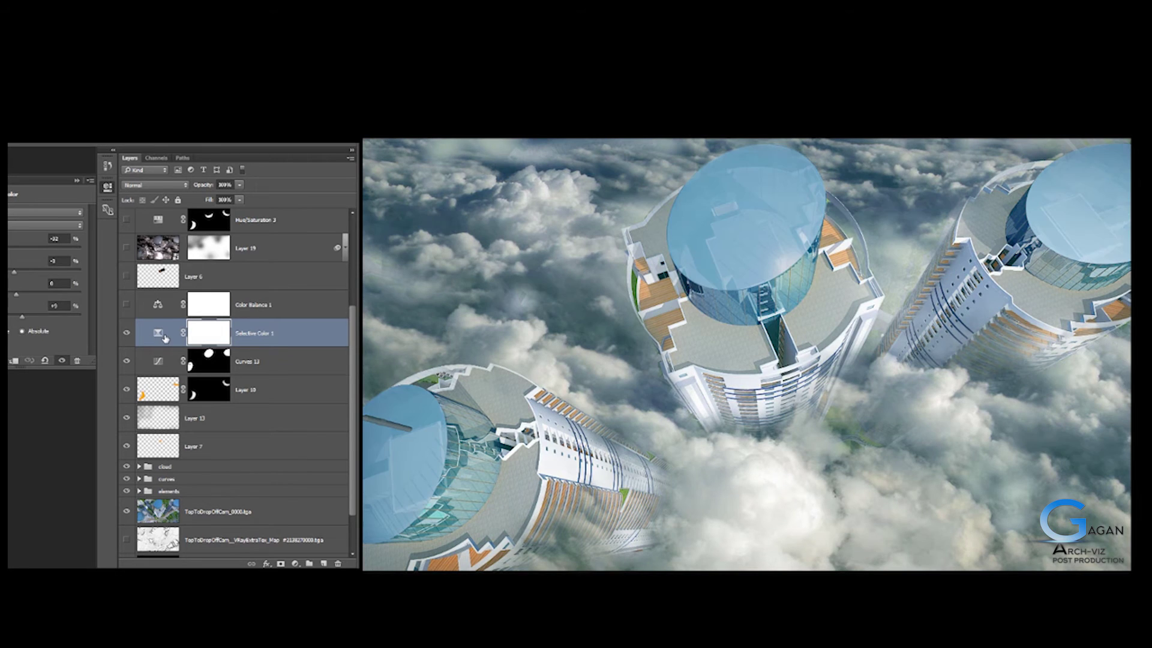
click(126, 333)
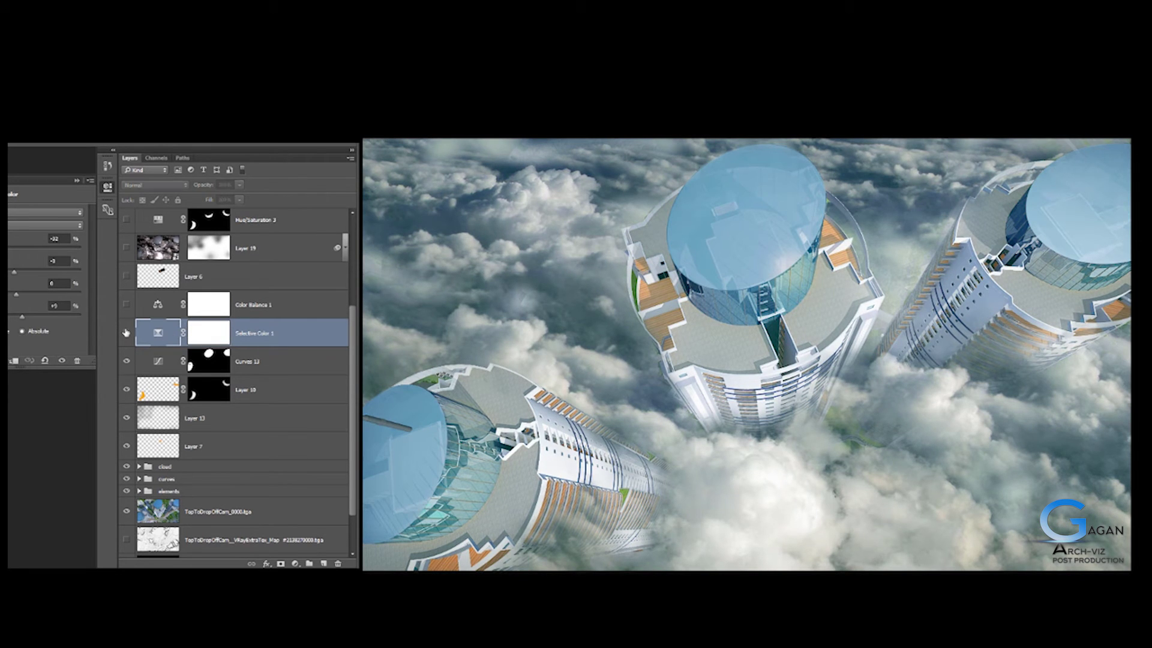
click(126, 333)
click(126, 333)
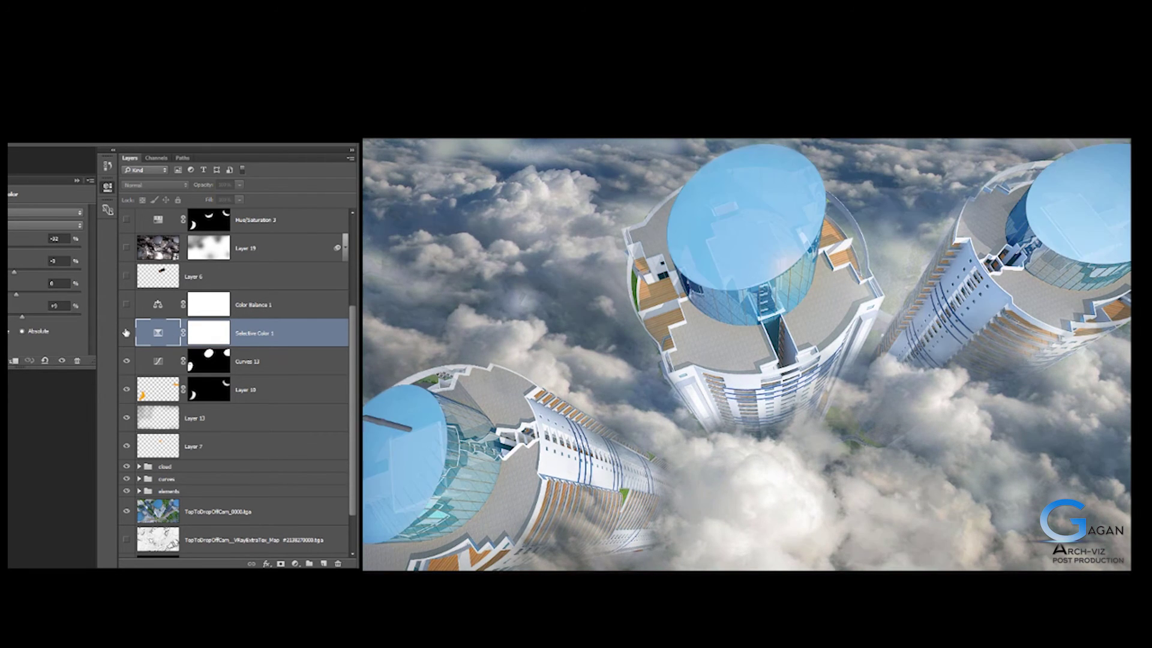
click(126, 333)
click(126, 333)
click(126, 333)
click(126, 333)
click(126, 333)
click(125, 333)
click(126, 333)
Step: Make the Color Balance 1 adjustment visible, comparing the image with and without it
click(157, 305)
click(126, 307)
click(126, 306)
click(126, 306)
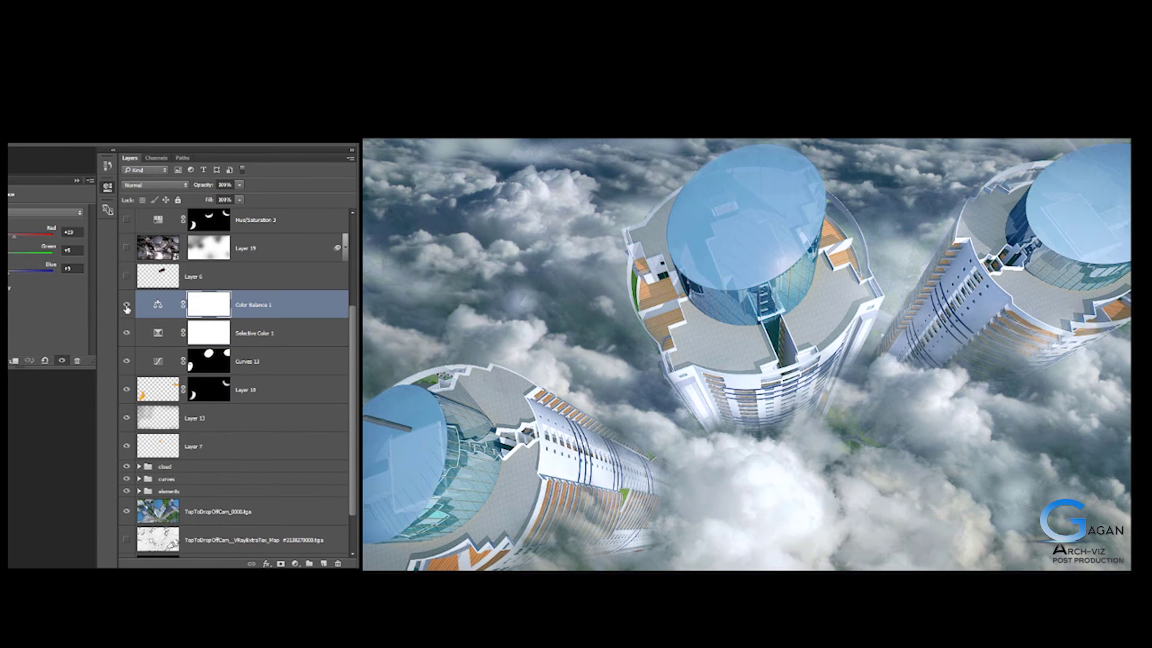
click(126, 306)
click(126, 306)
Step: Make the Screen-mode Layer 6 with the sun glint on the central tower visible, comparing the image with and without it
scroll(169, 334, up, 2)
click(151, 334)
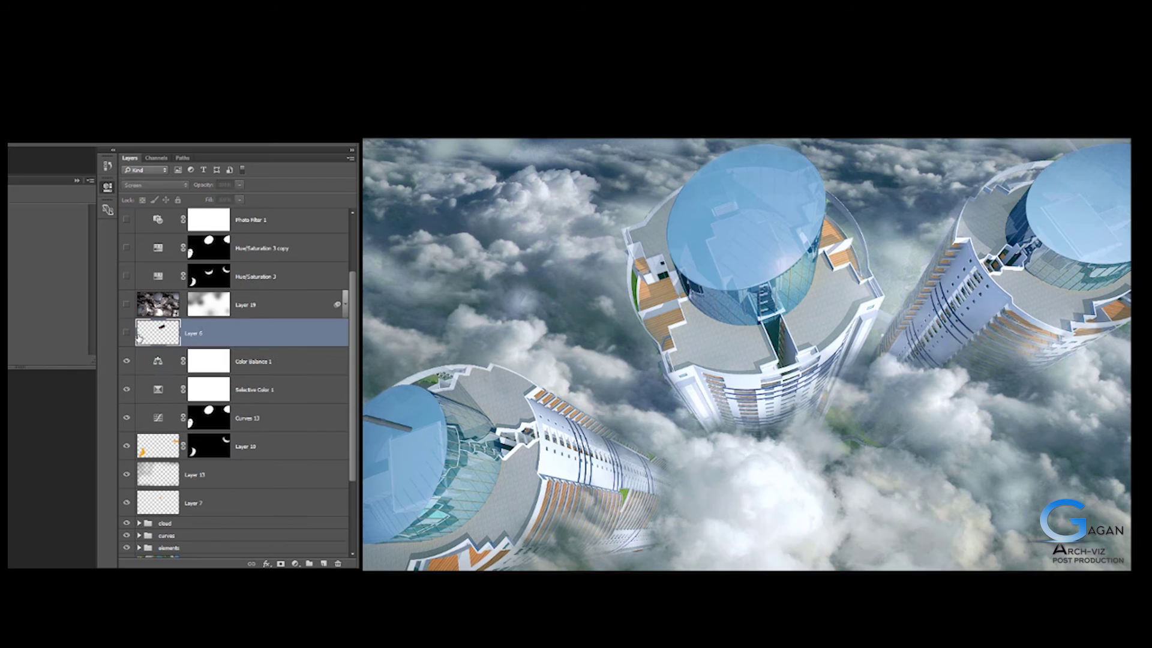
click(127, 333)
click(127, 333)
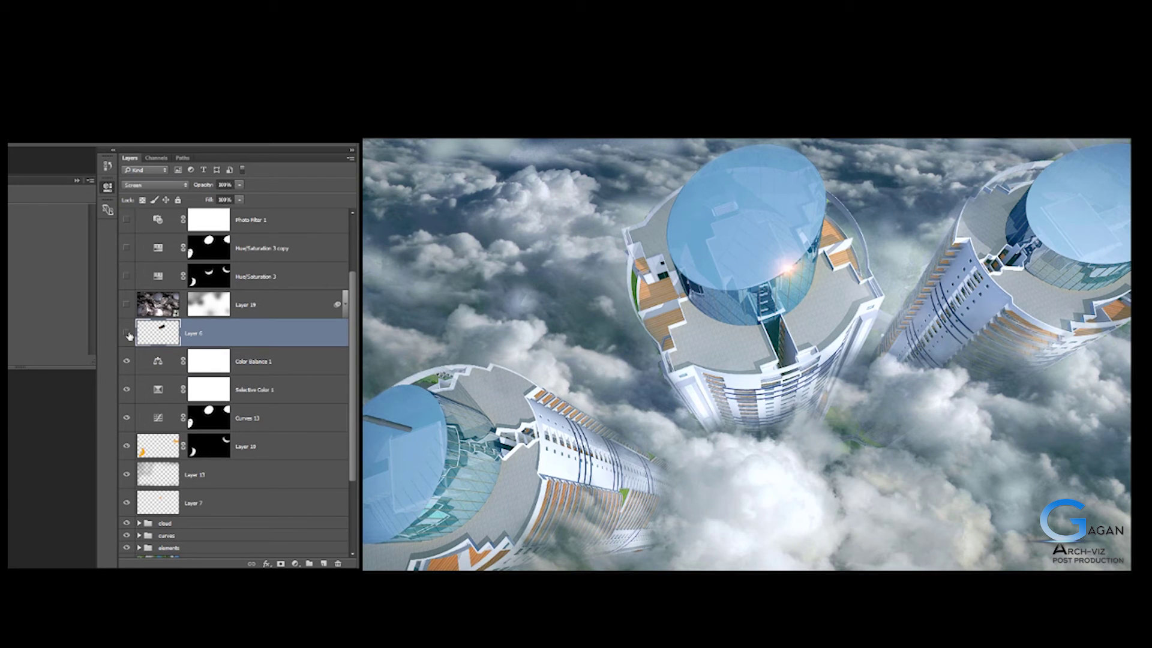
click(127, 333)
Step: Make the masked smart object Layer 19 visible, comparing the image with and without it
click(126, 305)
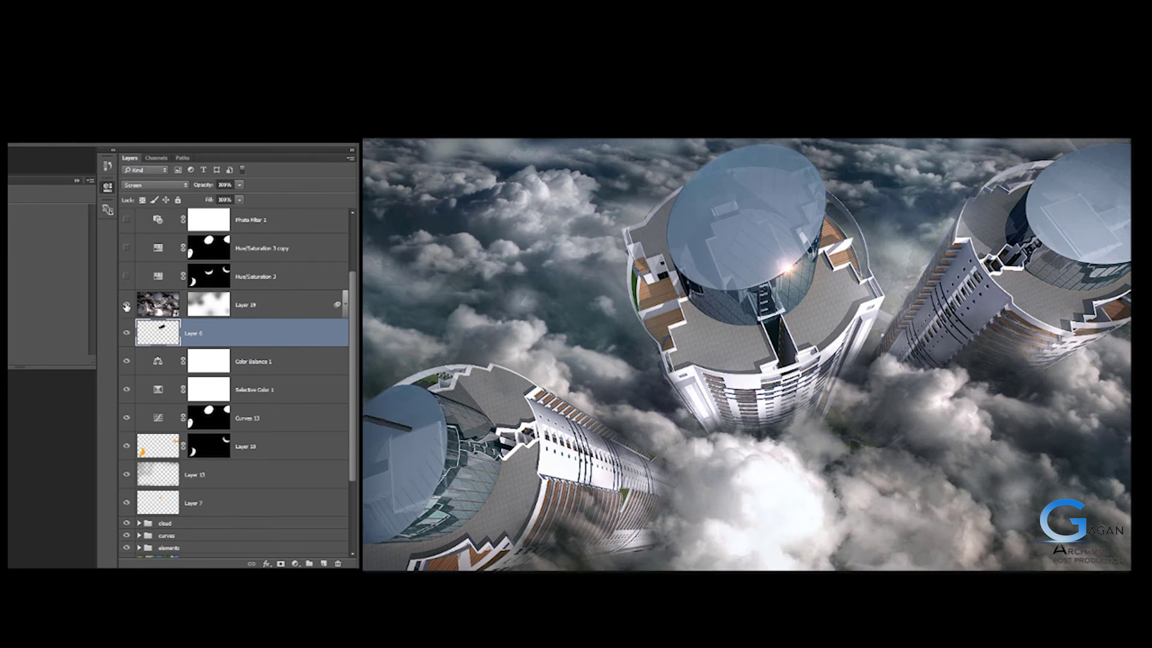
click(126, 306)
click(126, 306)
click(147, 308)
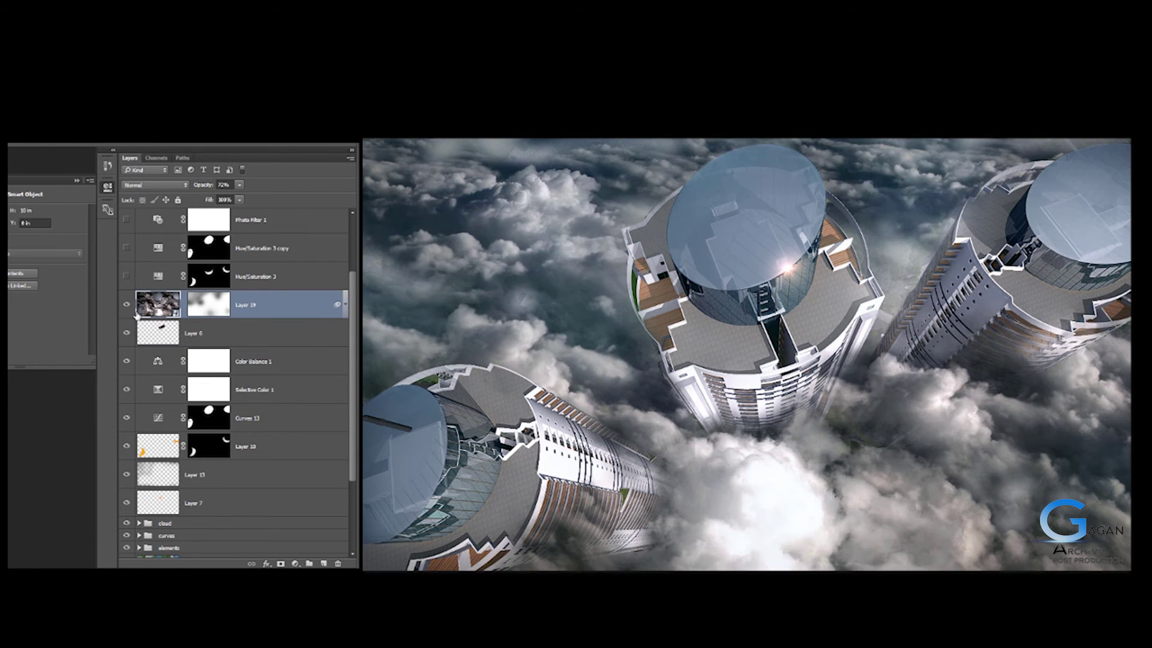
click(126, 304)
click(126, 304)
click(127, 304)
click(127, 304)
Step: Make the masked Hue/Saturation 3 adjustment and its copy visible, comparing the tower glass with and without the correction
scroll(170, 289, up, 2)
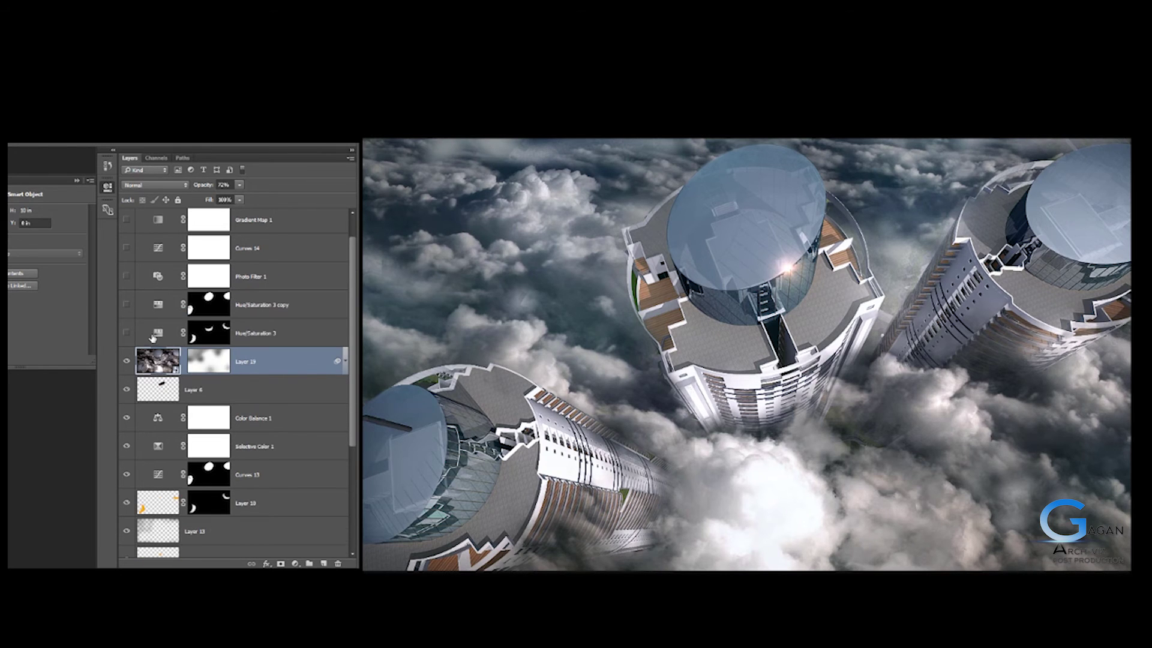
click(154, 336)
scroll(133, 343, up, 1)
click(150, 393)
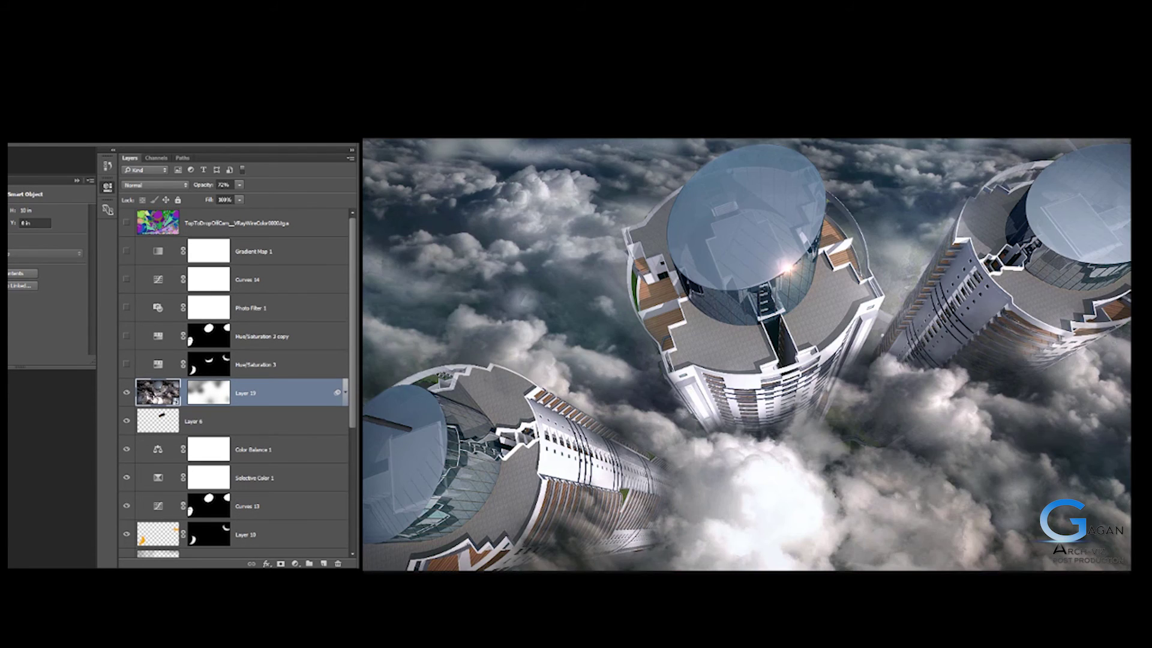
click(155, 367)
click(127, 364)
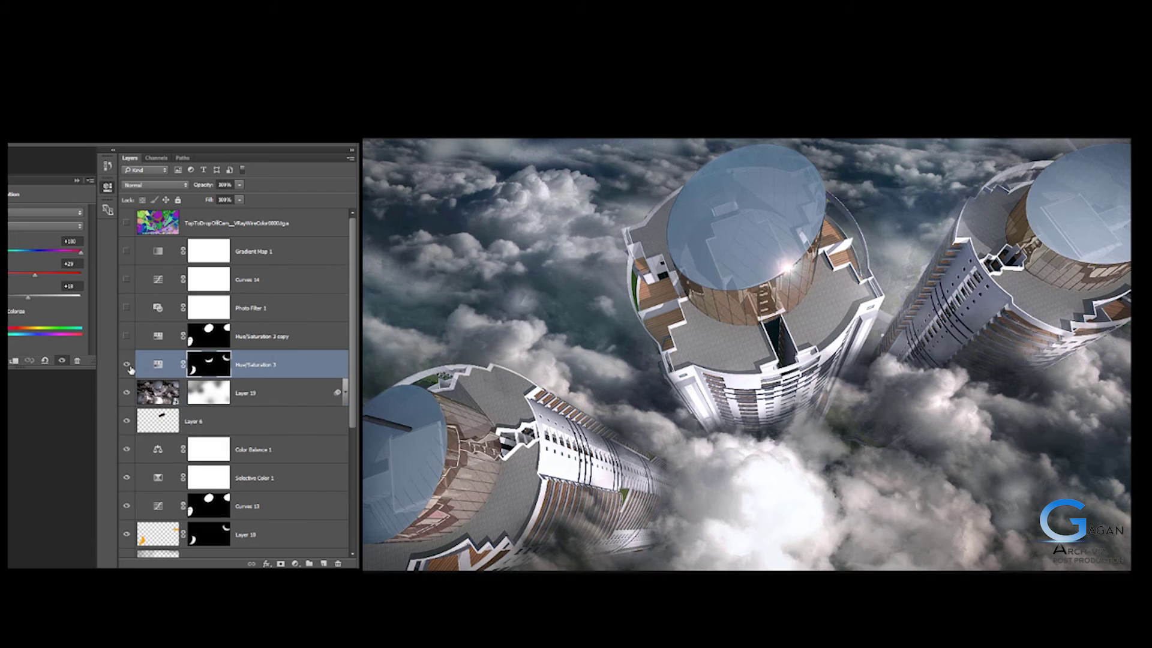
click(127, 364)
click(127, 365)
click(127, 365)
click(127, 365)
Step: Select the Photo Filter 1 adjustment and make it visible
click(184, 306)
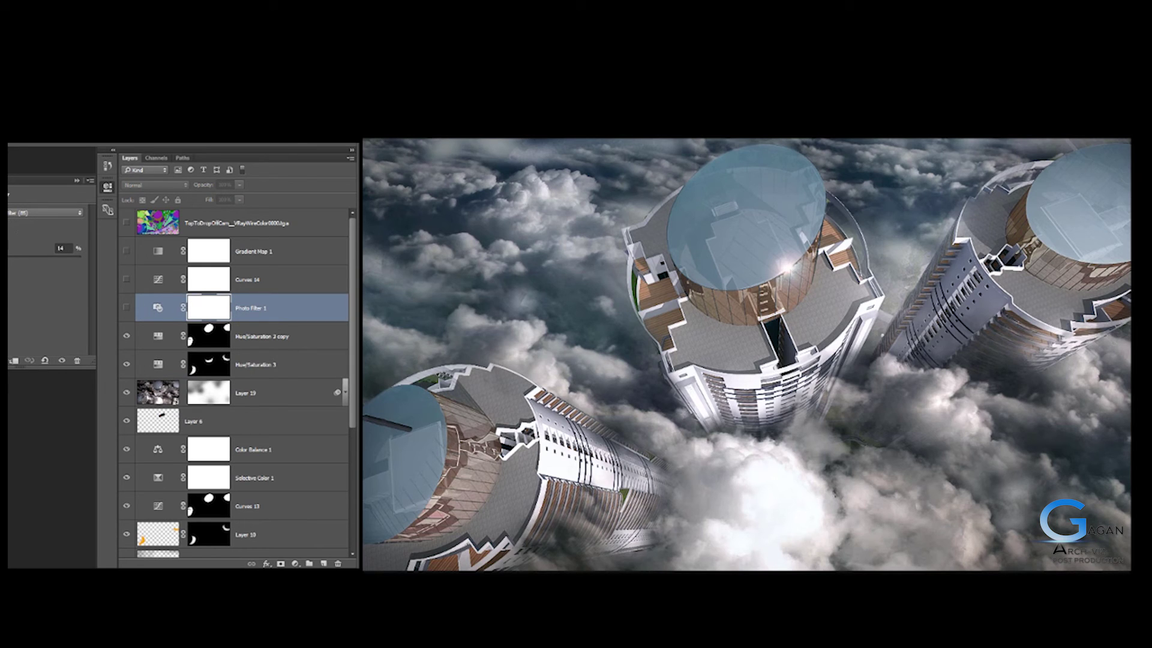
click(128, 312)
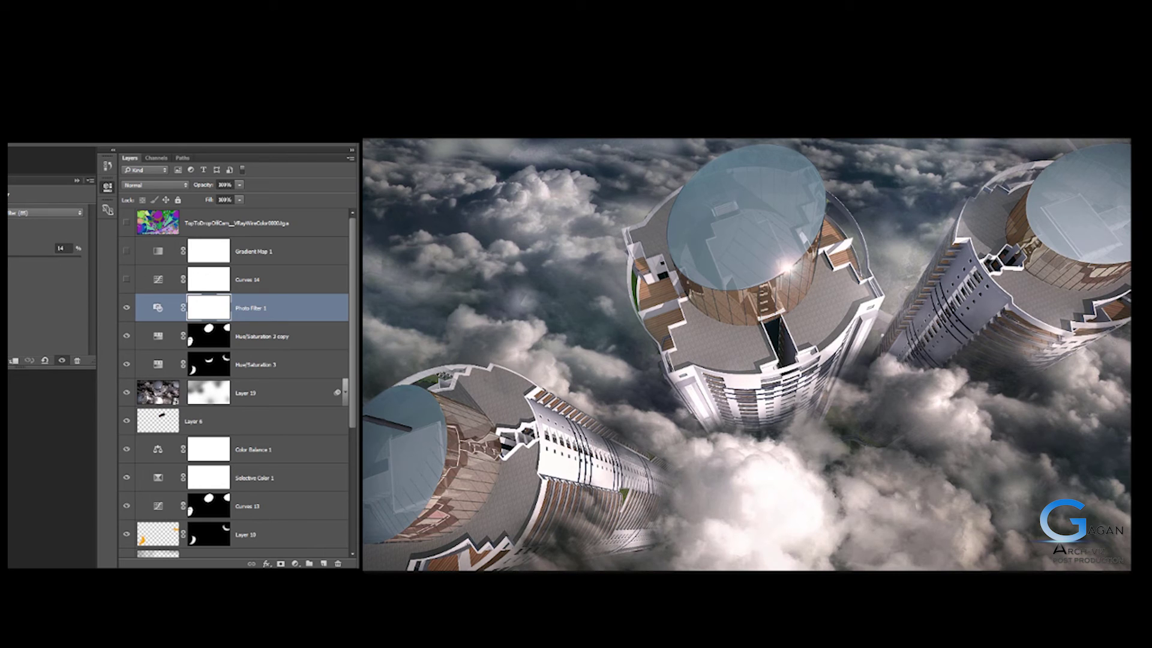
click(249, 310)
Step: Make the Curves 14 adjustment visible, comparing the image with and without it
click(147, 275)
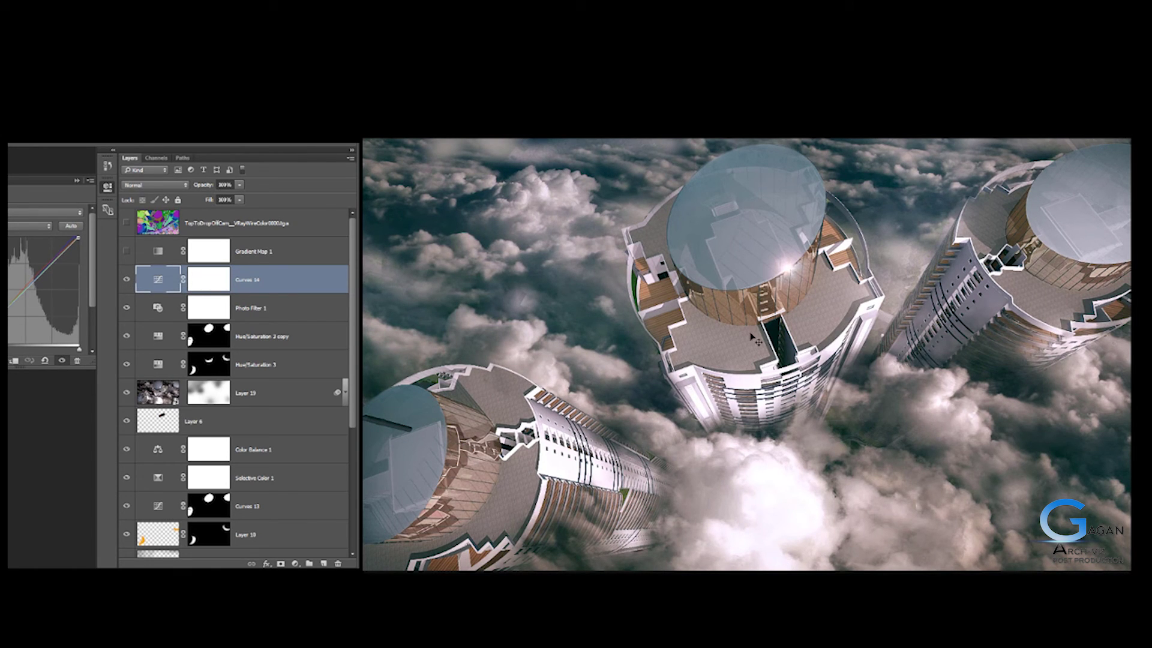
click(126, 280)
click(126, 280)
Step: Review the red and blue channel curves of Curves 14, then return to the composite RGB curve
click(30, 225)
click(30, 237)
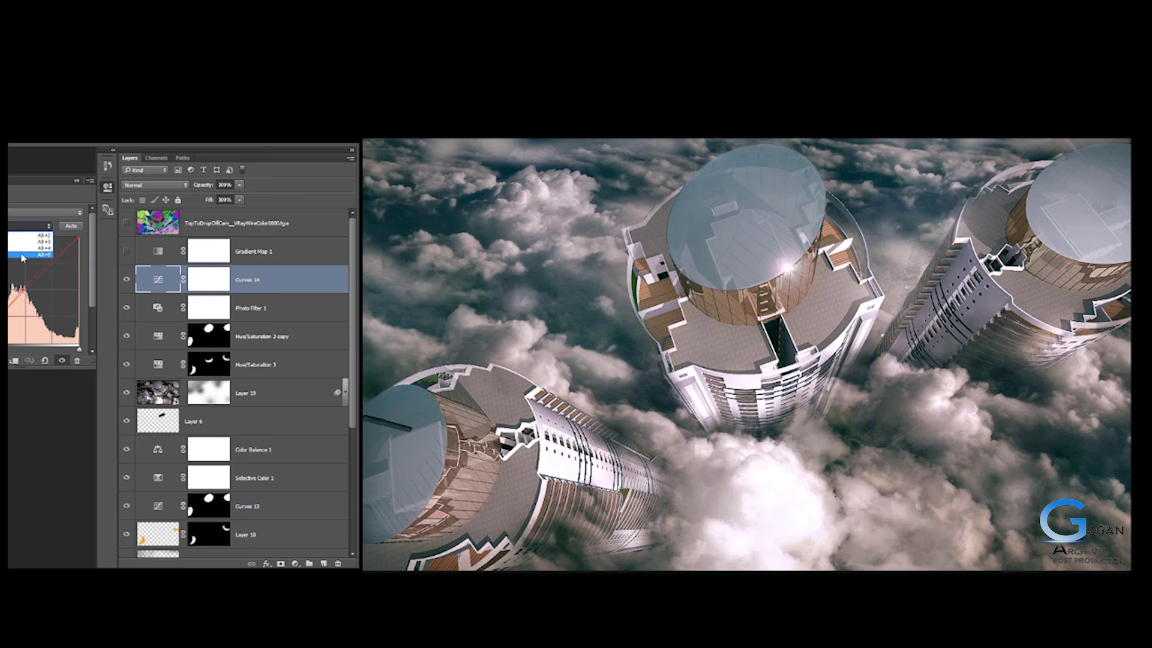
click(21, 255)
click(27, 225)
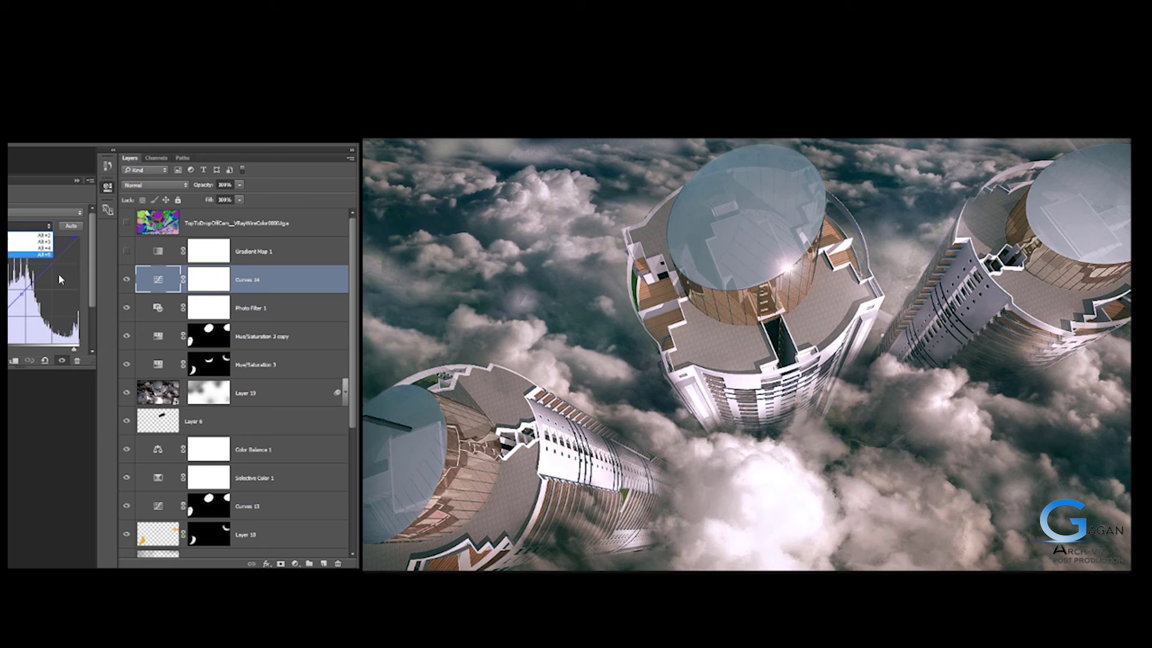
click(96, 289)
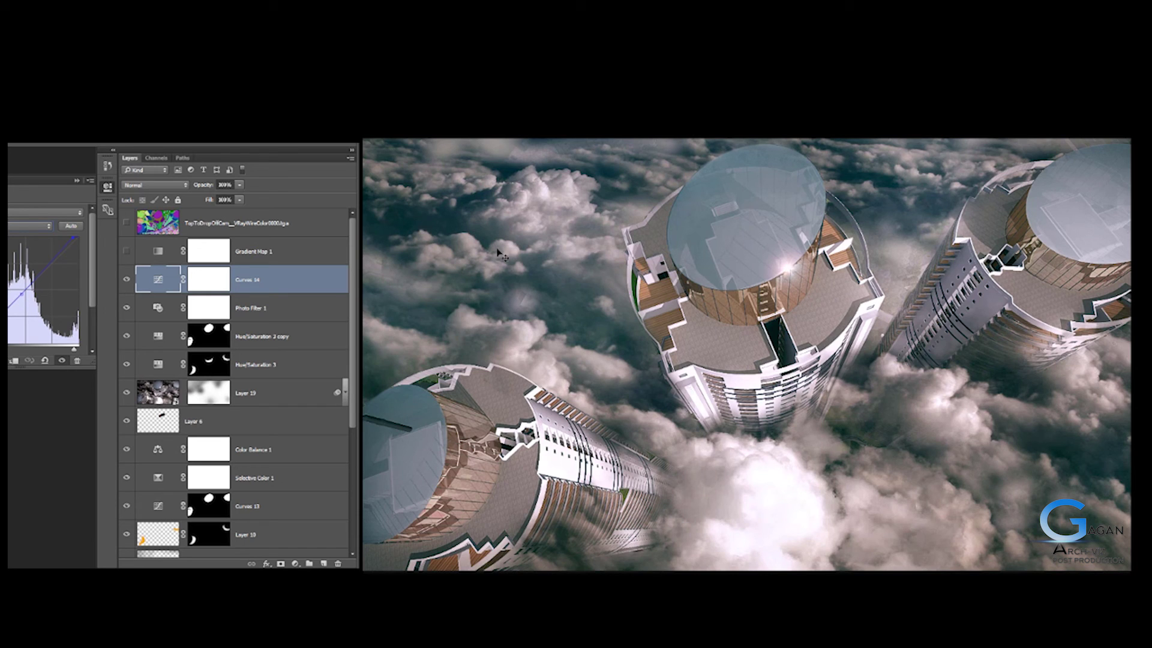
key(alt+2)
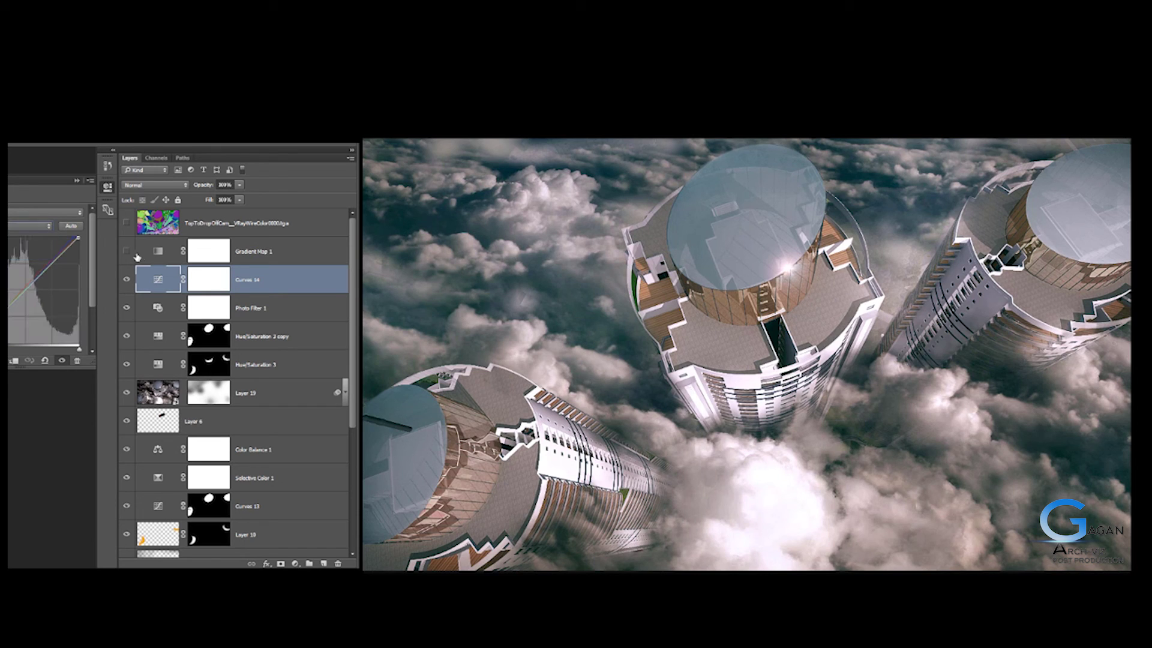
Step: Make the Soft Light Gradient Map 1 adjustment visible, comparing the image with and without it
click(137, 255)
click(127, 252)
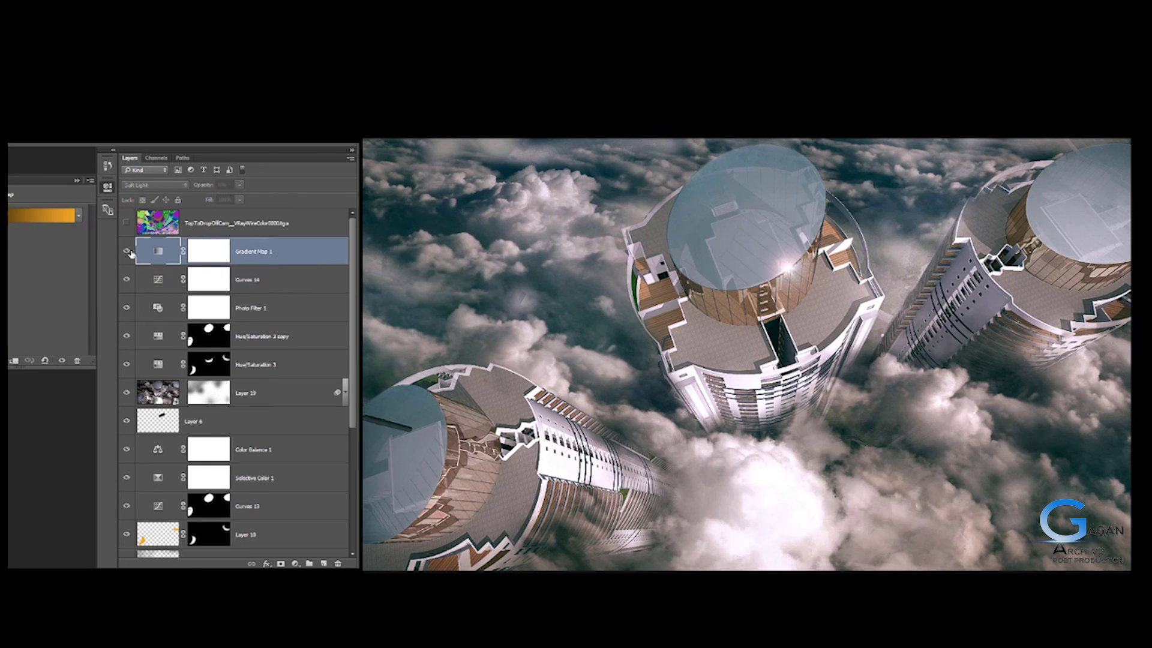
click(128, 251)
click(129, 251)
click(129, 252)
click(128, 252)
click(128, 252)
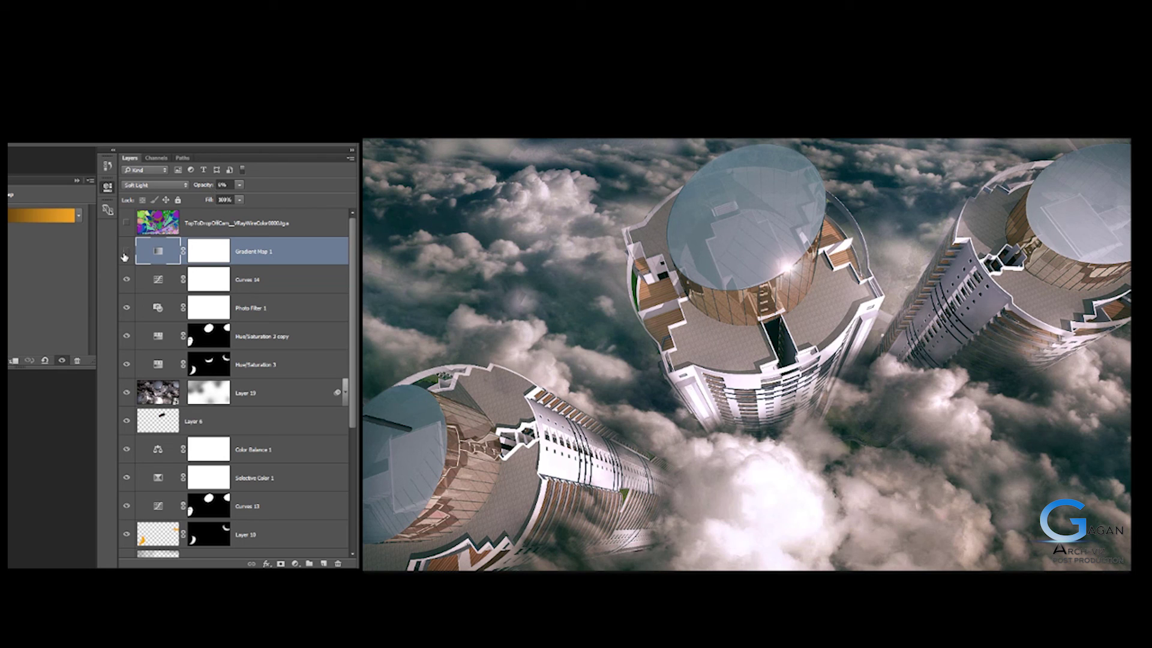
click(125, 254)
click(125, 253)
click(124, 255)
click(124, 254)
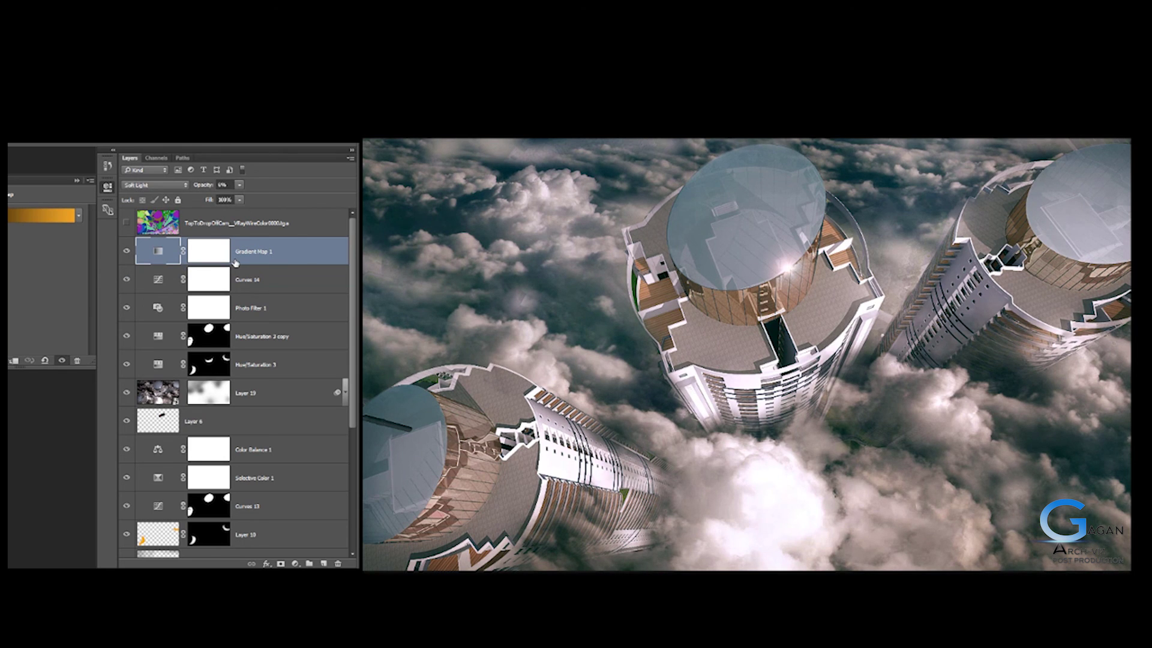